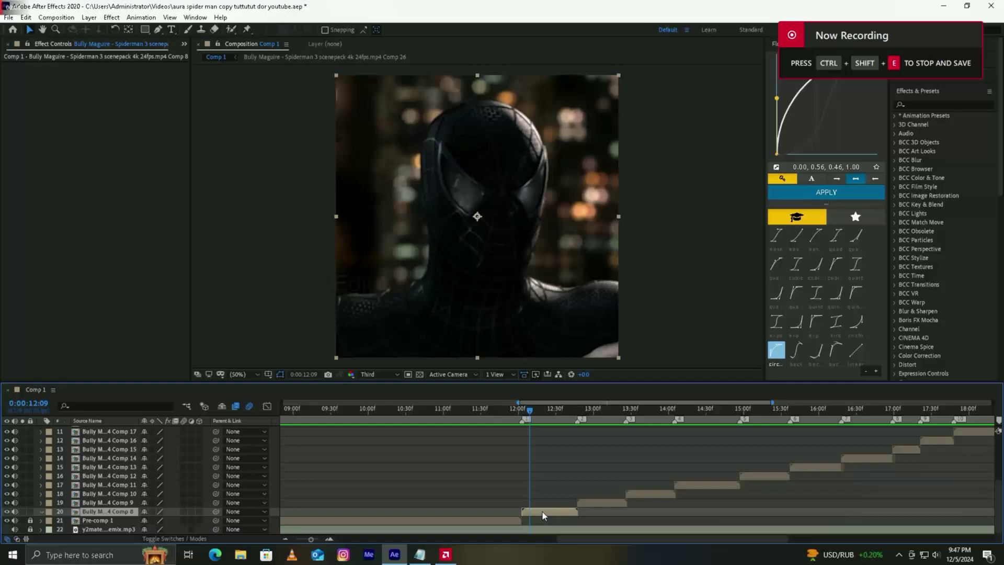
- Apply Twixtor Pro and Twitch to the layer 20 clip, leaving the layer un-precomposed
left_click(578, 455)
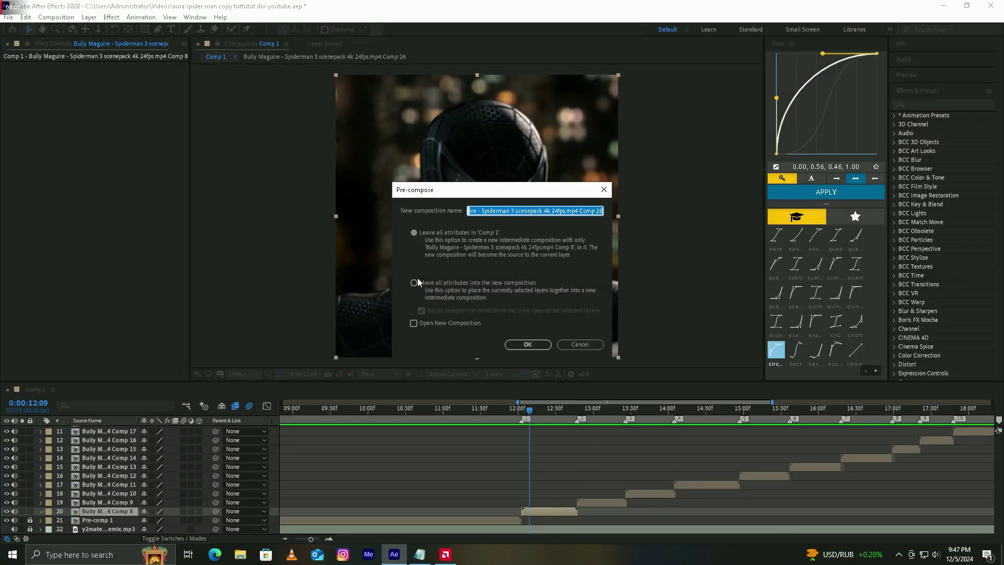
left_click(589, 343)
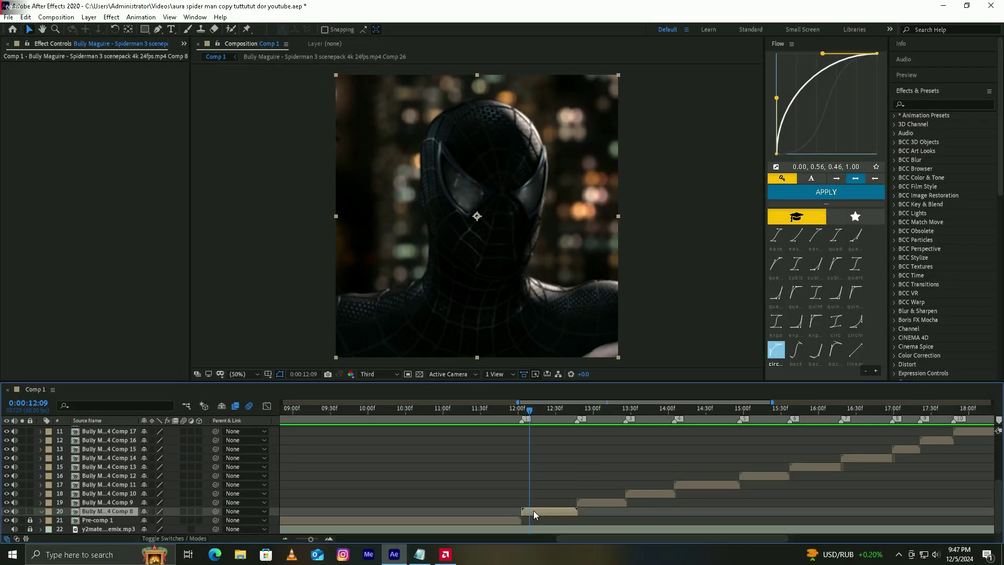
left_click(933, 105)
type("twix")
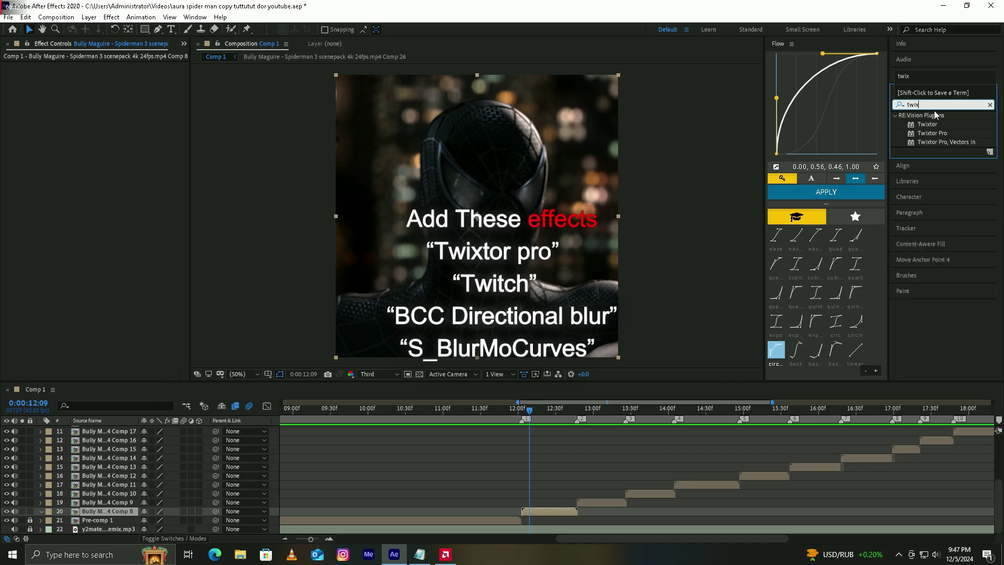
left_click_drag(932, 133, 559, 510)
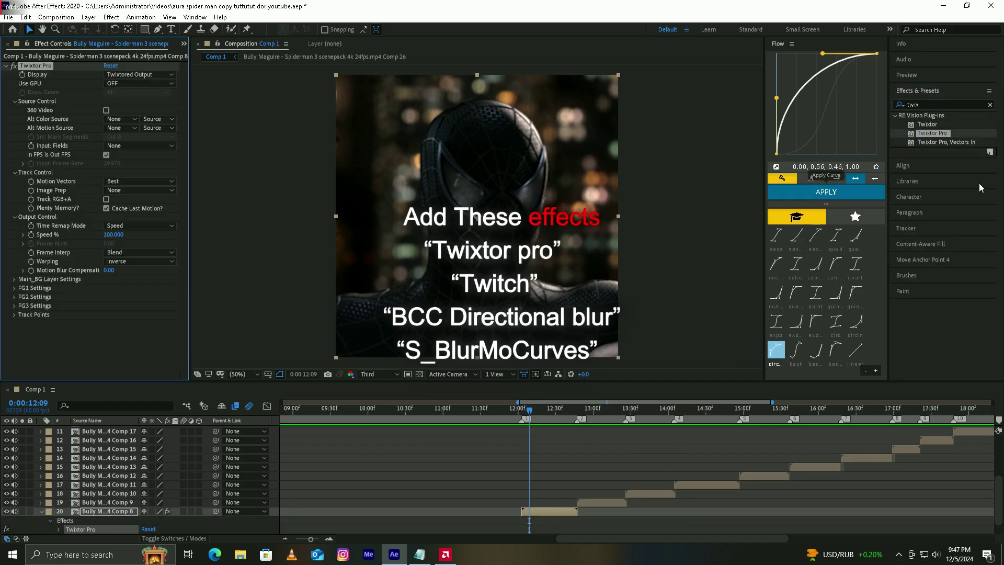
left_click(960, 104)
type("twit")
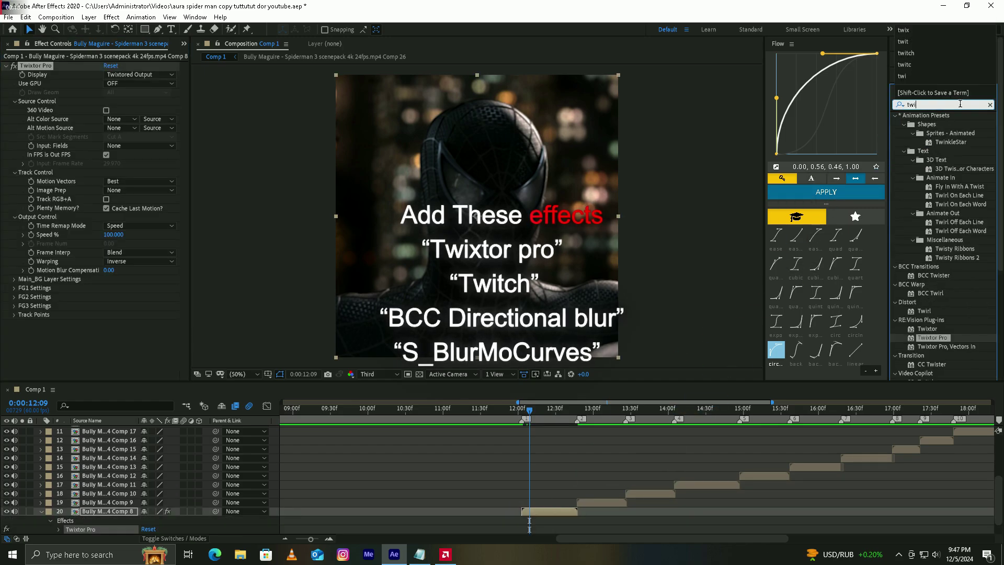
left_click_drag(582, 481, 541, 511)
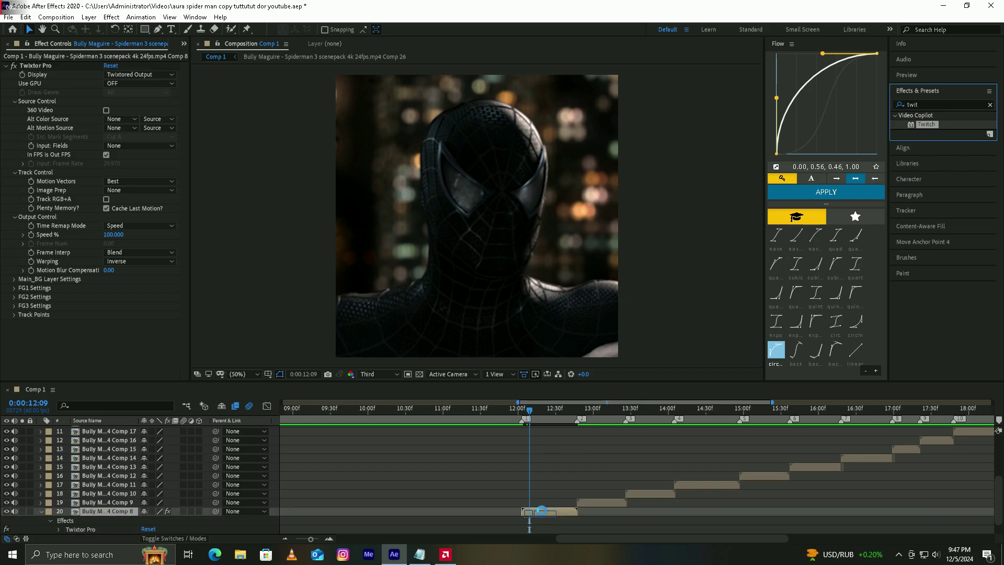
- Add BCC Directional Blur to layer 20 and collapse the three effects' settings
left_click(901, 106)
type("bcc dr")
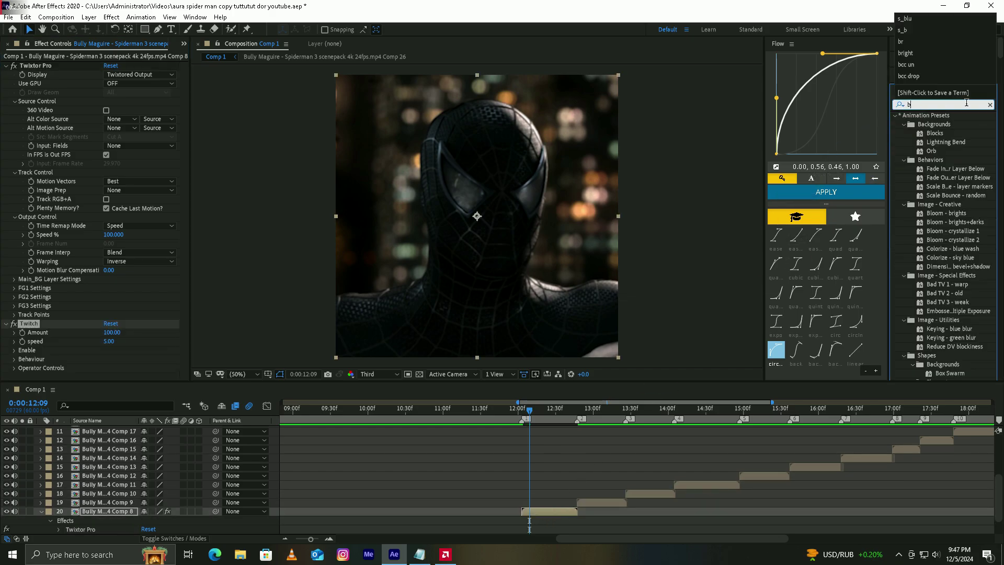
key("BackSpace")
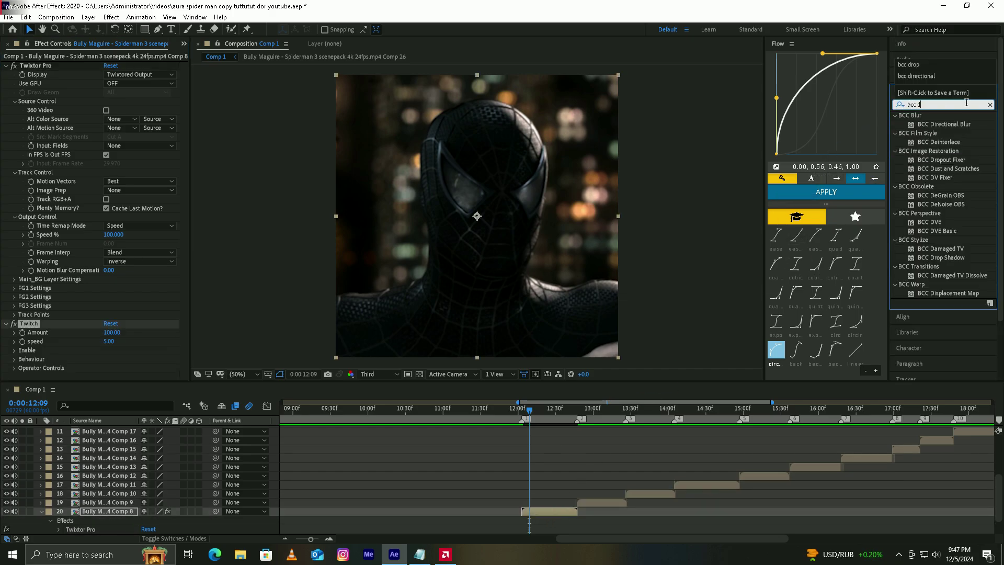
left_click_drag(958, 124, 541, 511)
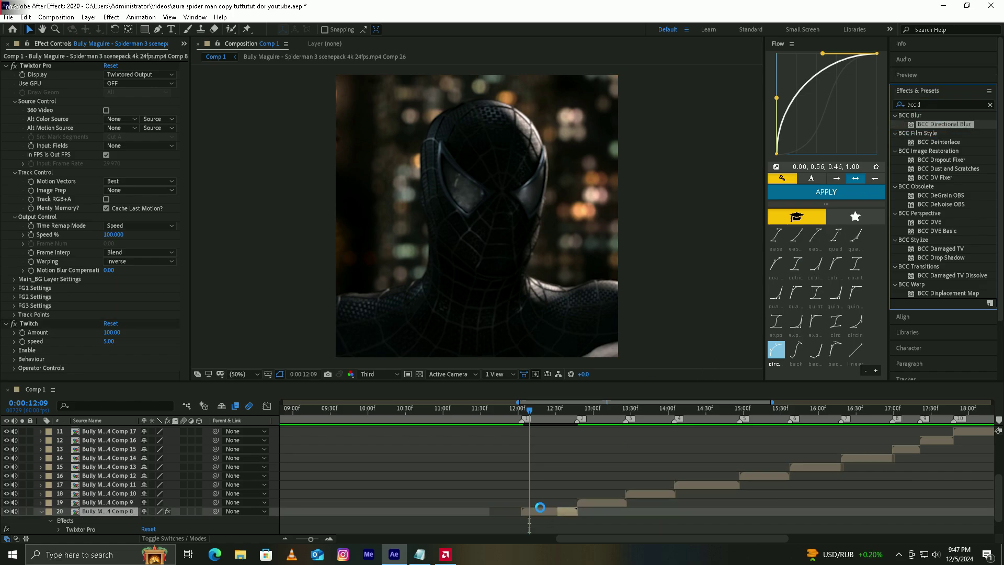
left_click(6, 191)
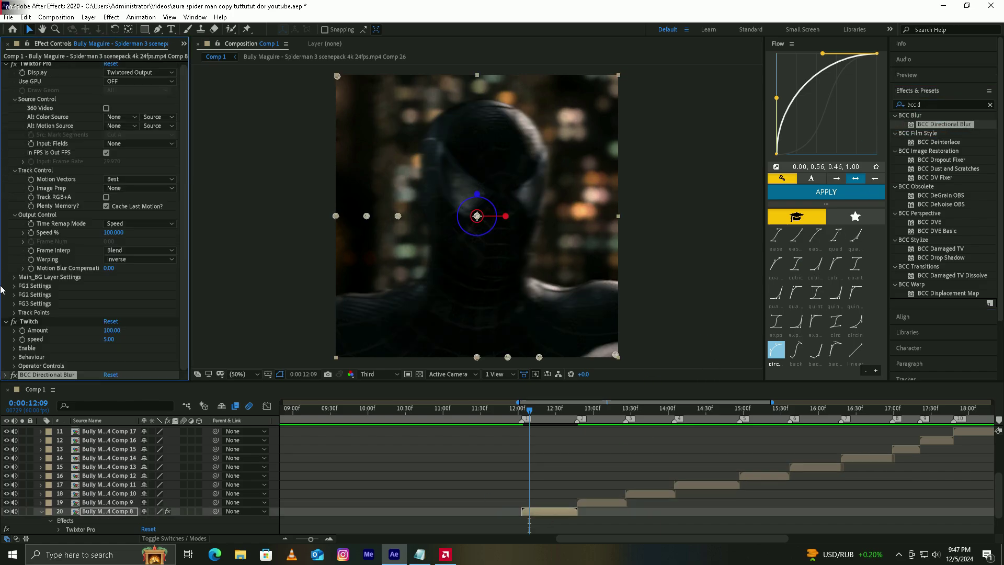
left_click(6, 321)
left_click(5, 66)
- Apply S_BlurMoCurves to the layer 20 clip from the Effects & Presets search
left_click(949, 106)
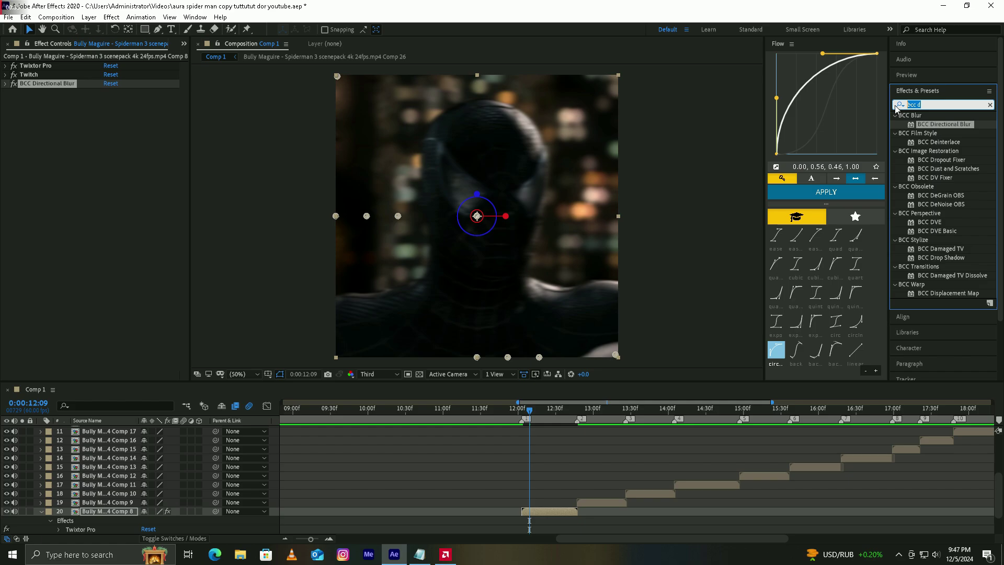
type("s_blu")
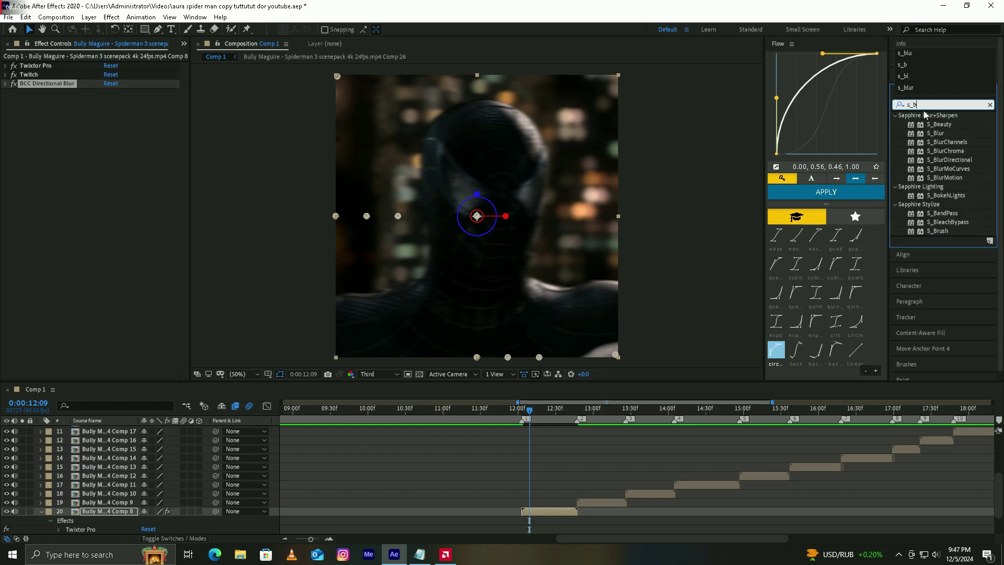
double_click(951, 160)
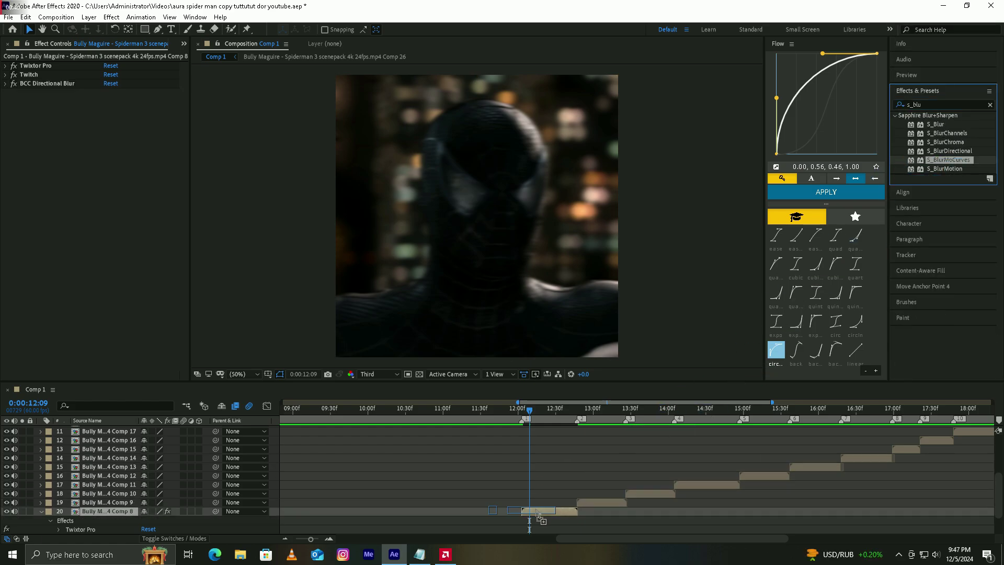
left_click_drag(997, 489, 997, 523)
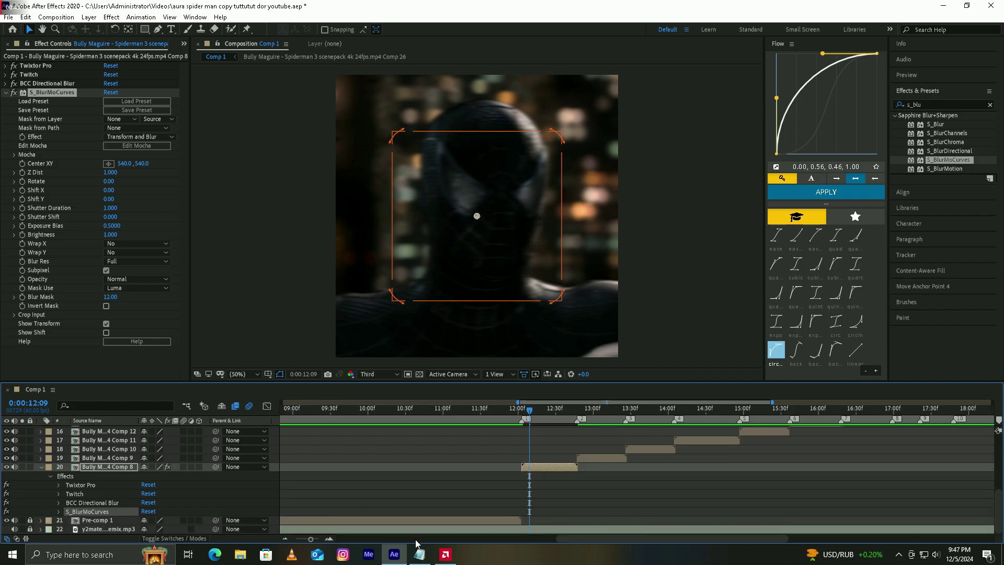
- At 12:03, reorder the effects so Twitch sits below BCC Directional Blur
left_click(331, 539)
left_click(499, 413)
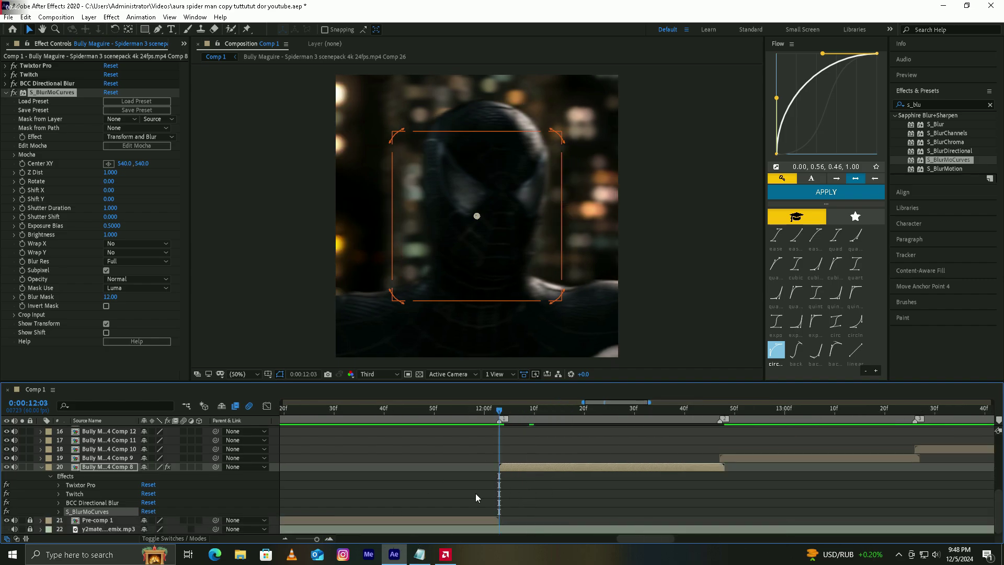
left_click(6, 92)
left_click(39, 99)
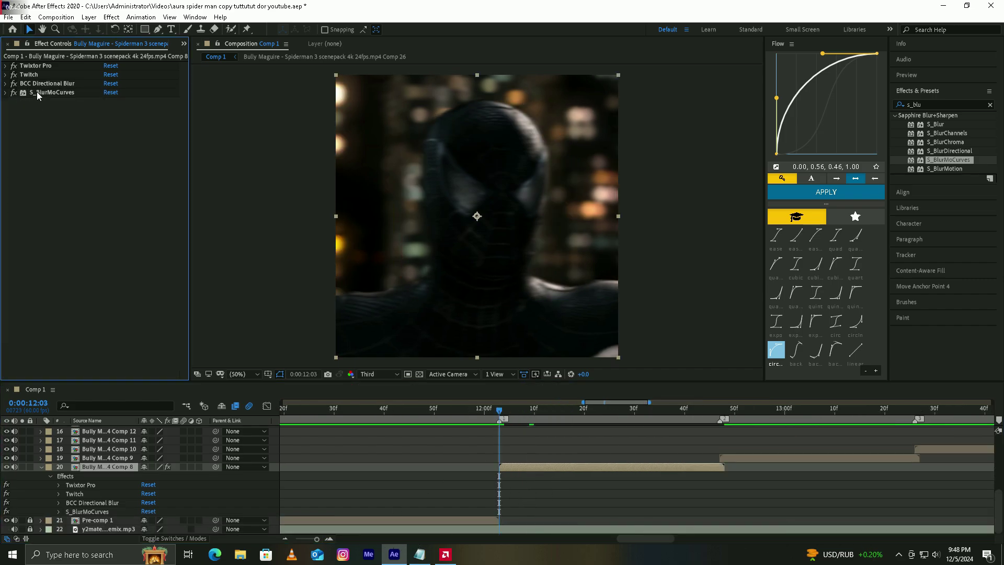
left_click_drag(30, 77, 39, 84)
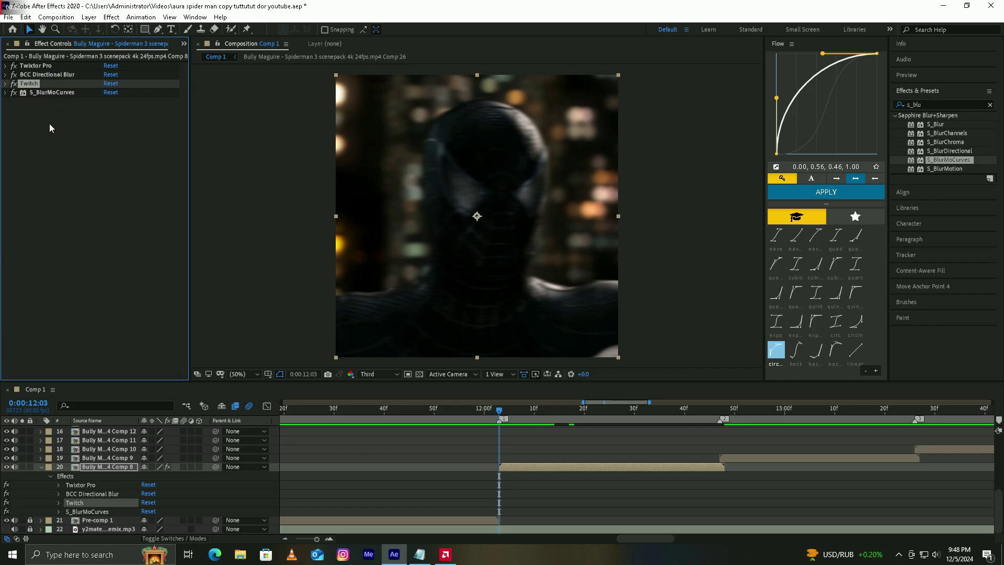
left_click(50, 128)
left_click(36, 65)
left_click(5, 66)
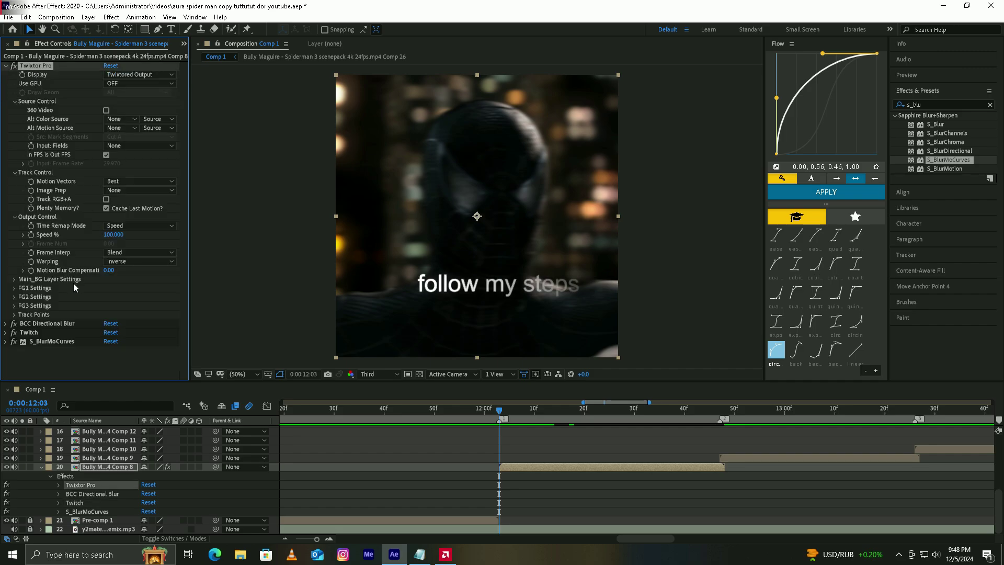
- Set Twixtor Pro to Inverse w/ Smart Blend warping, Contrast/Edge Enhance prep, Motion Weighted Blend interpolation
left_click(137, 260)
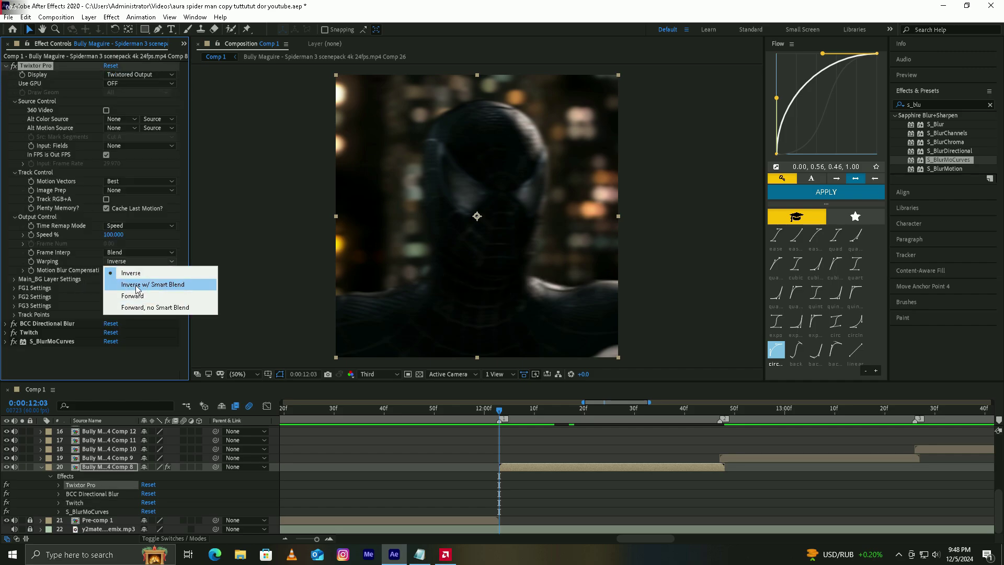
left_click(137, 285)
left_click(120, 190)
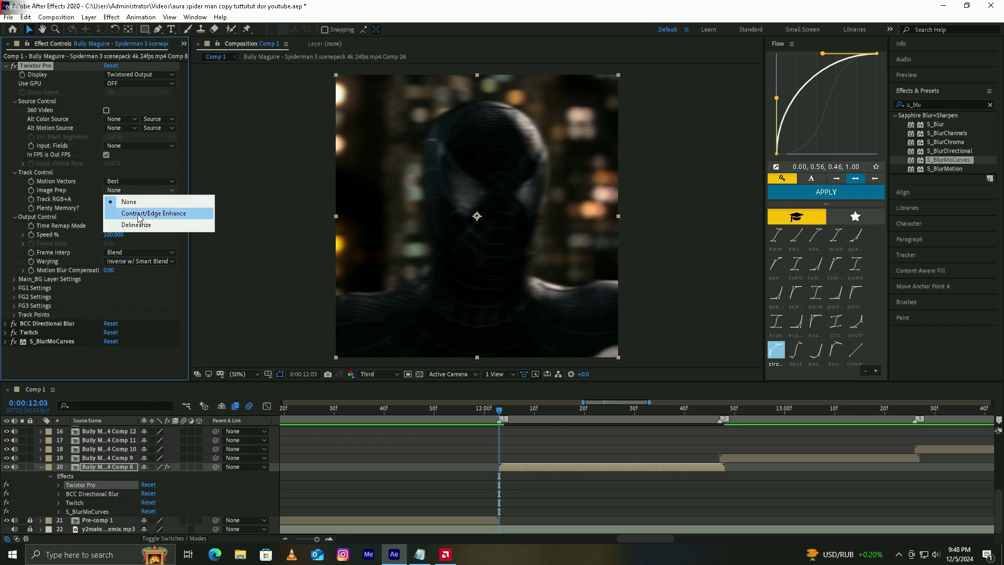
left_click(139, 213)
left_click(131, 251)
left_click(134, 286)
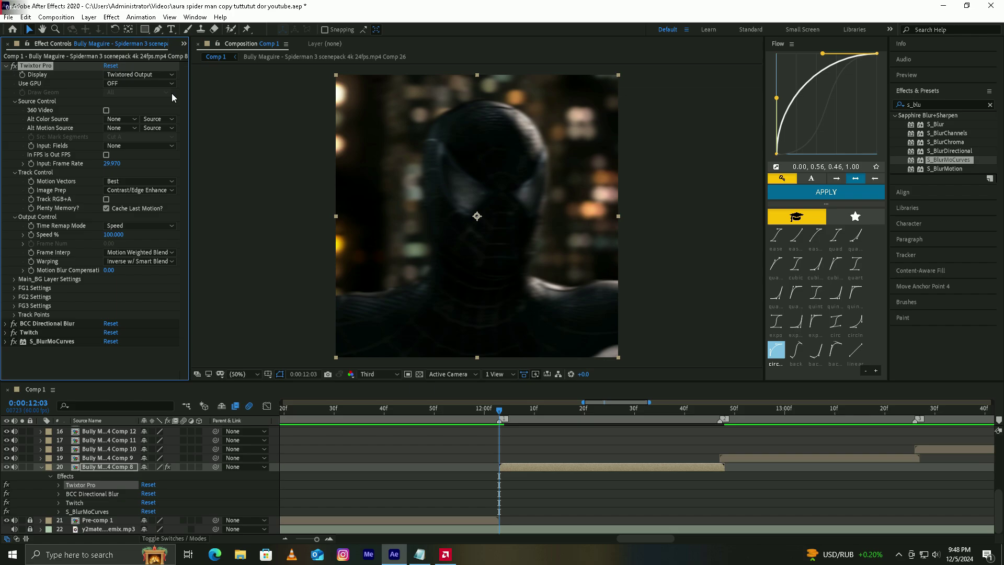
- Set Twixtor Pro's input frame rate to 23.976 to match the footage
key("ctrl+0")
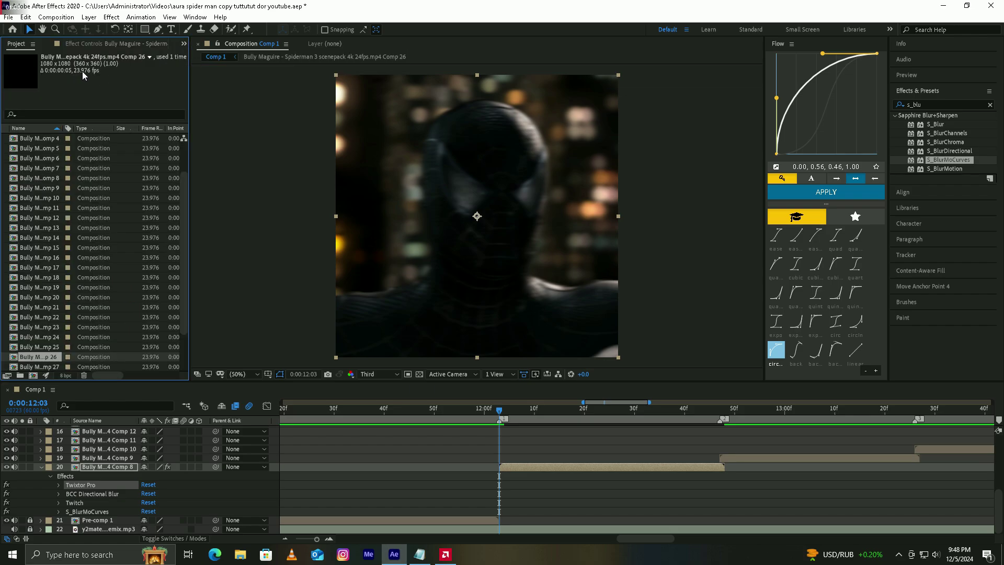
left_click(172, 44)
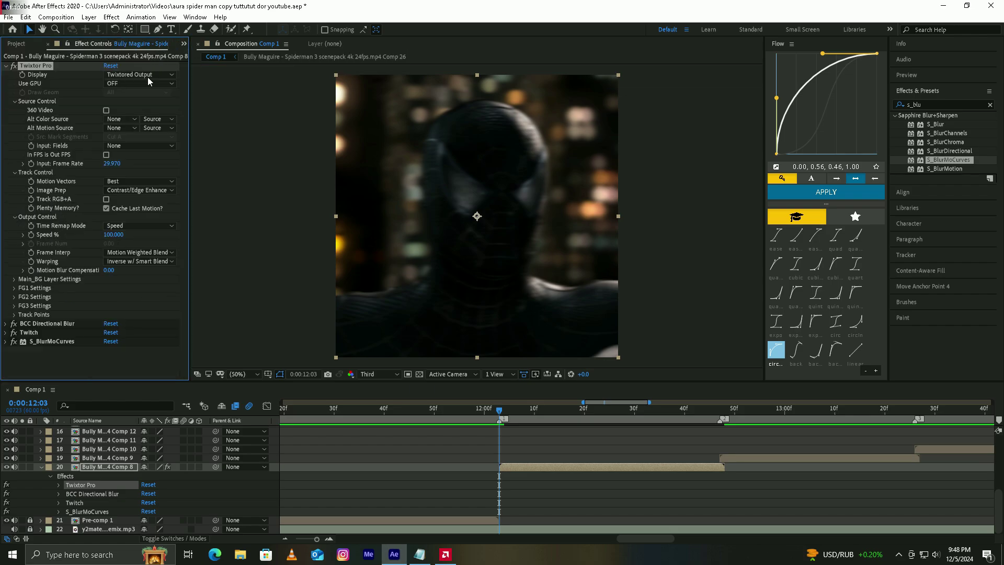
left_click(111, 163)
type("23")
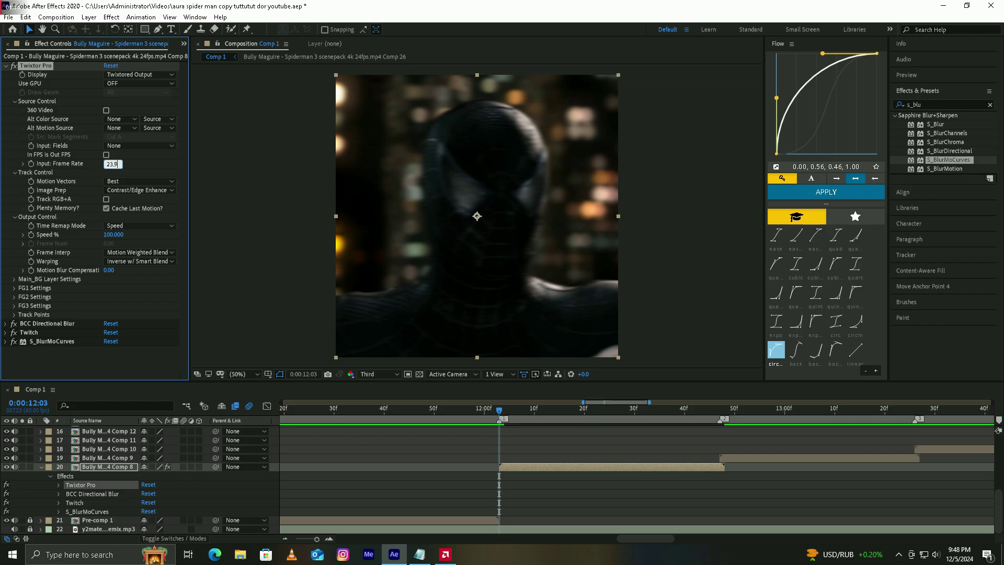
key("Return")
left_click(496, 415)
- Keyframe Twixtor Speed %: a starting key, 30% at 12:24 and 100% at 12:47
left_click(32, 234)
key("Page_Down")
key("Page_Down")
key("Page_Down")
left_click(114, 235)
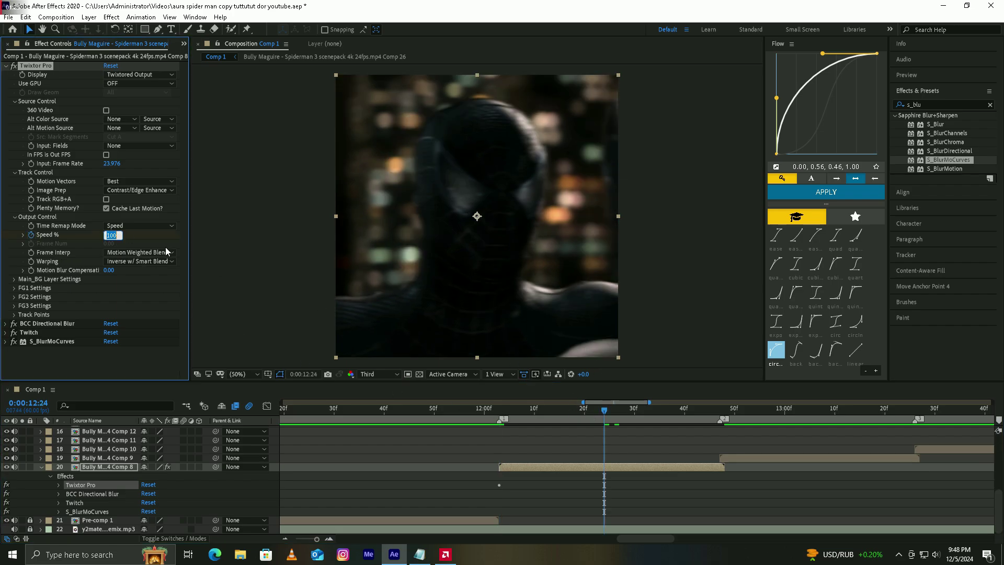
type("30")
key("Return")
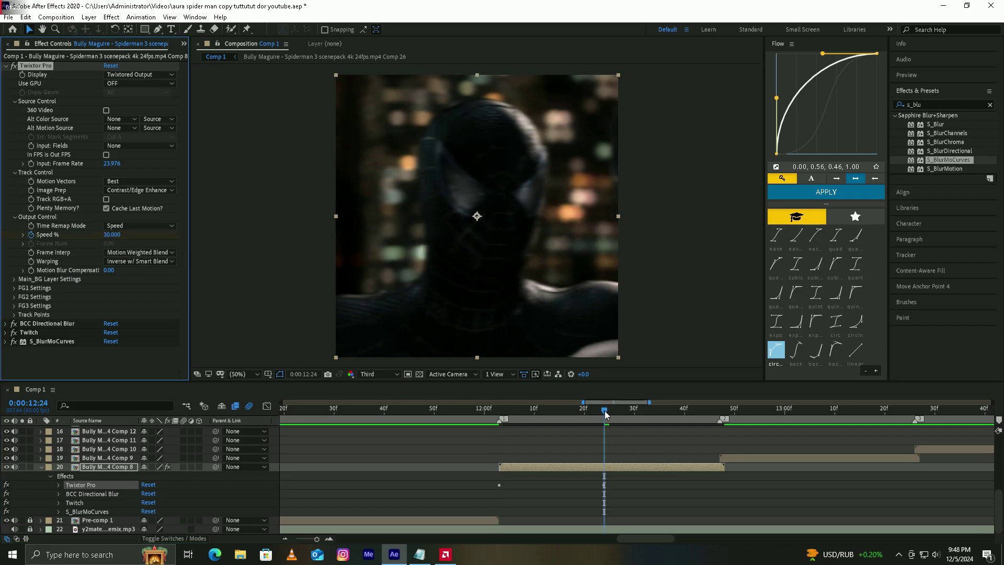
key("Page_Down")
key("Page_Down")
key("Page_Down")
key("Page_Down")
key("Page_Down")
key("Page_Down")
key("Page_Down")
key("Page_Down")
key("Page_Down")
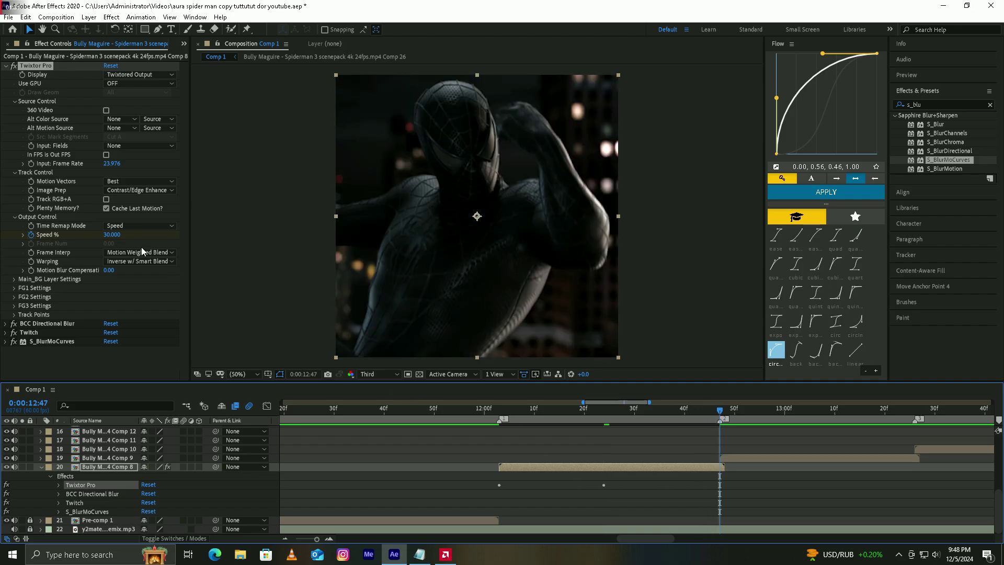
left_click(108, 235)
type("100")
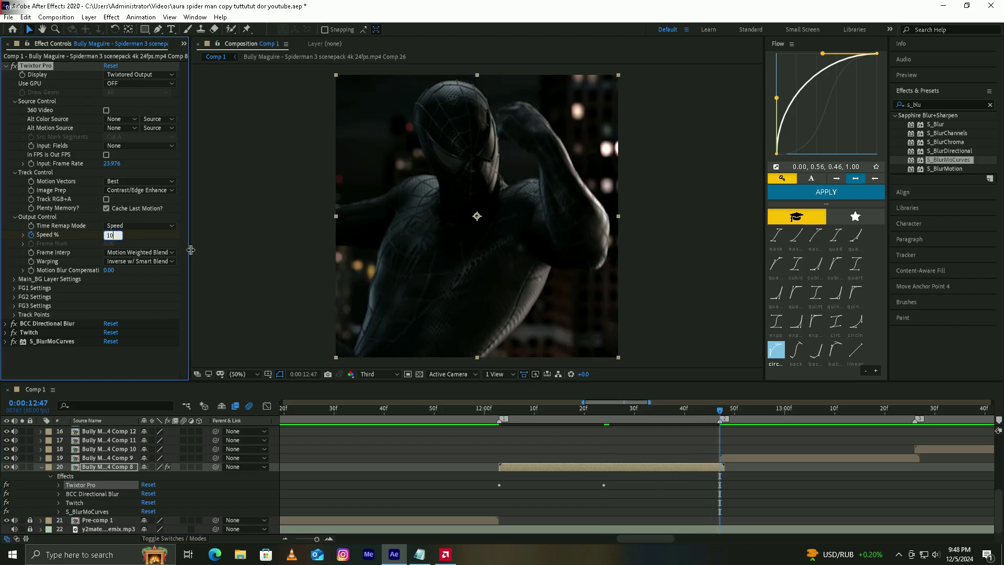
key("Return")
left_click(599, 409)
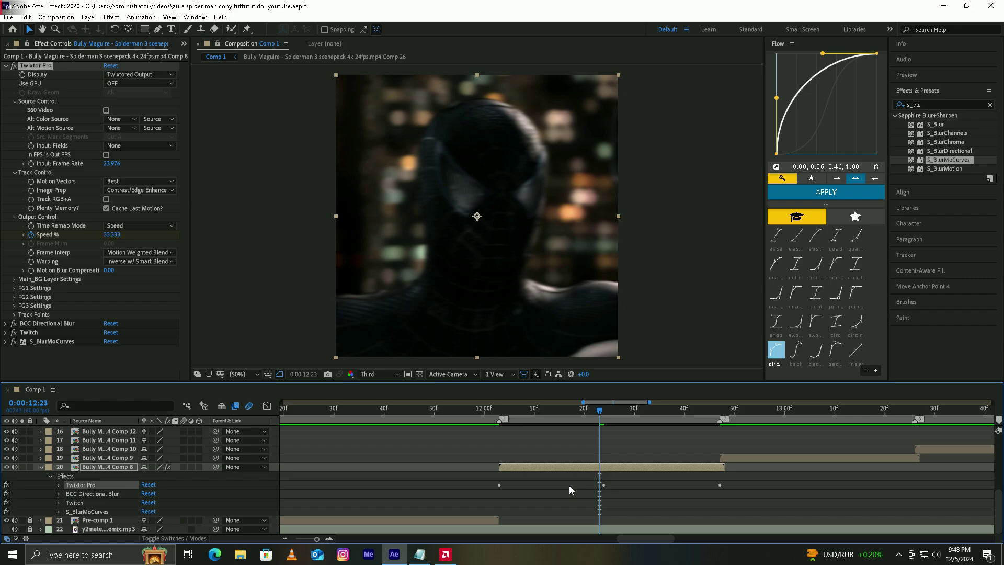
- Move the 30% Speed keyframe one frame later and easy-ease all three keyframes
left_click(23, 235)
left_click(23, 235)
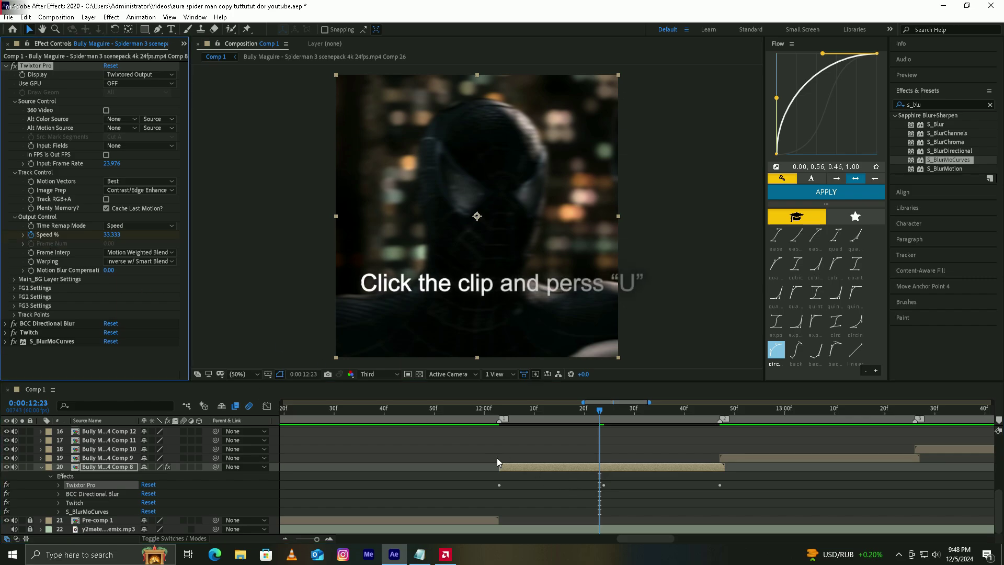
left_click(566, 466)
key("u")
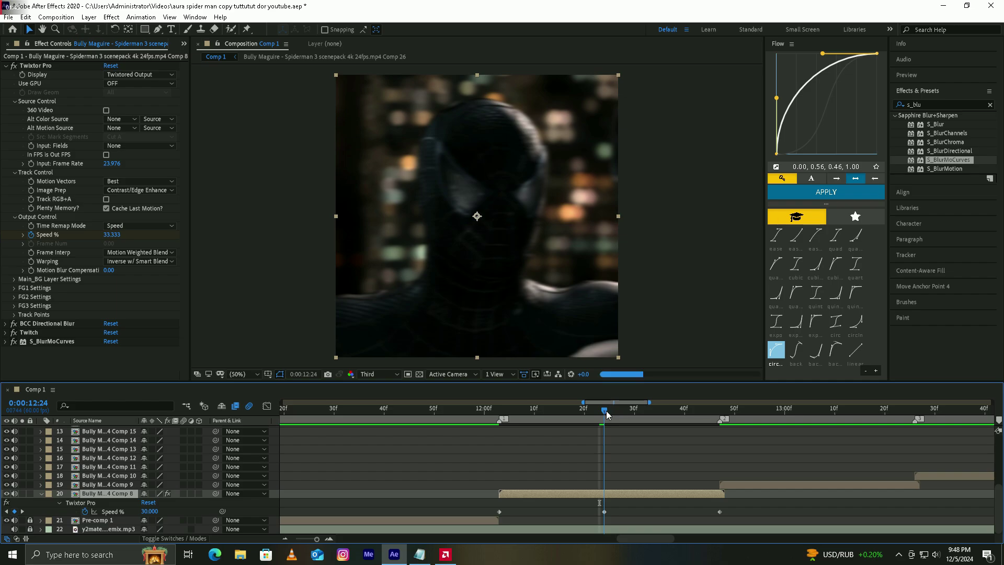
left_click_drag(604, 511, 609, 511)
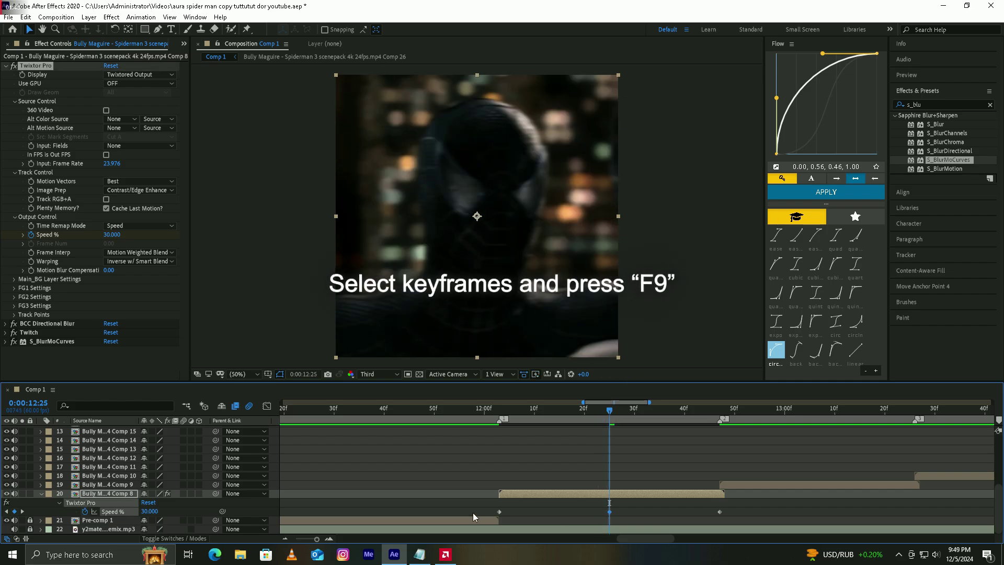
left_click_drag(473, 513, 730, 515)
key("F9")
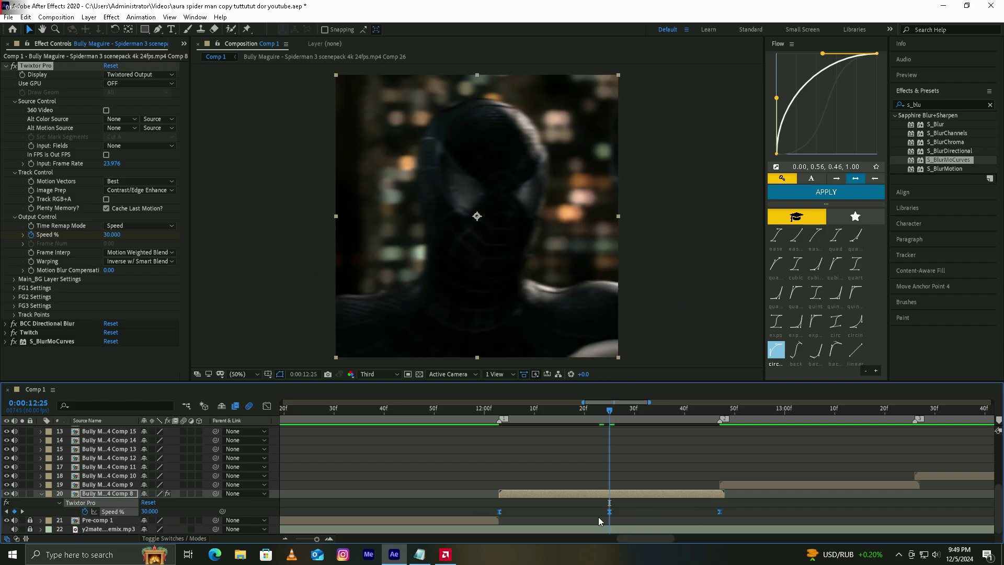
- In the Speed % value graph, steepen the drop after the first keyframe and the rise into the last
left_click(267, 407)
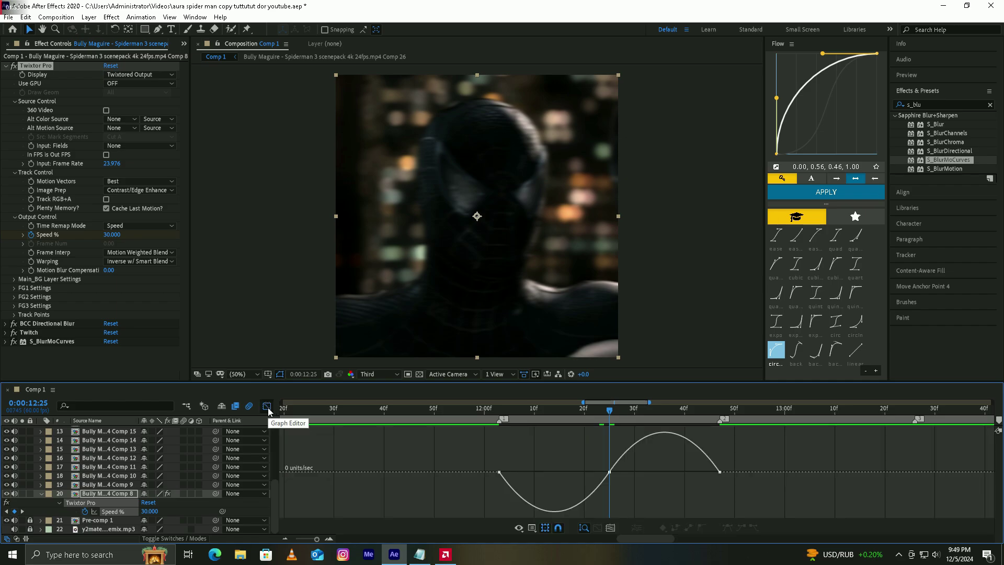
left_click(268, 406)
mouse_move(485, 513)
left_mouse_down()
mouse_move(733, 512)
mouse_move(492, 512)
left_mouse_up()
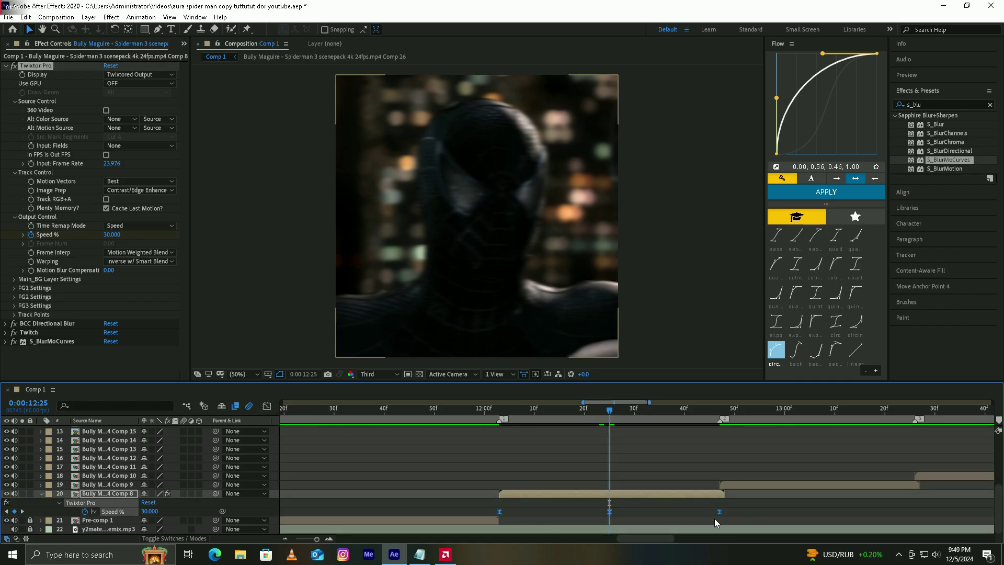
left_click(268, 406)
right_click(460, 478)
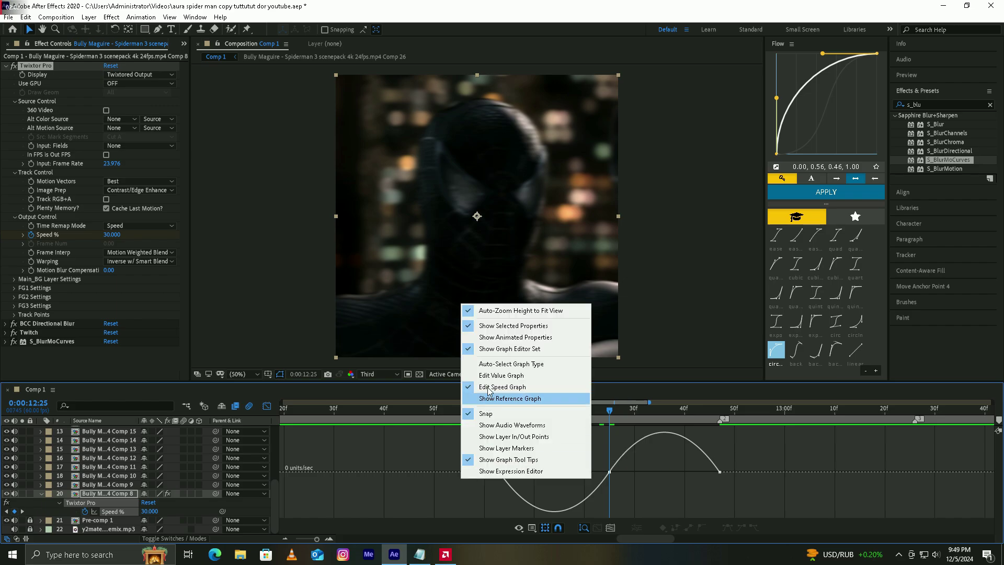
left_click(480, 380)
left_click(522, 436)
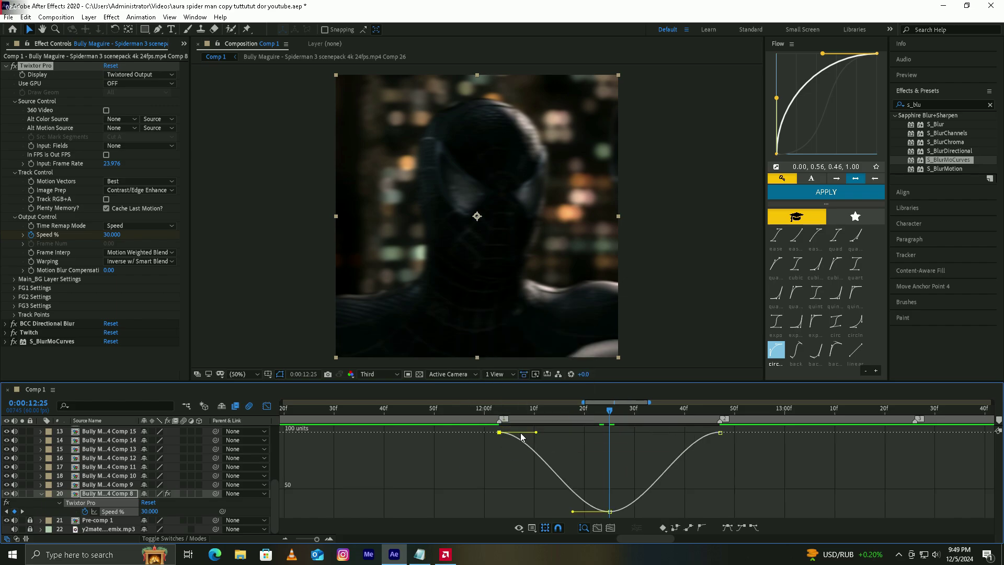
left_click_drag(536, 433, 494, 474)
left_click(702, 437)
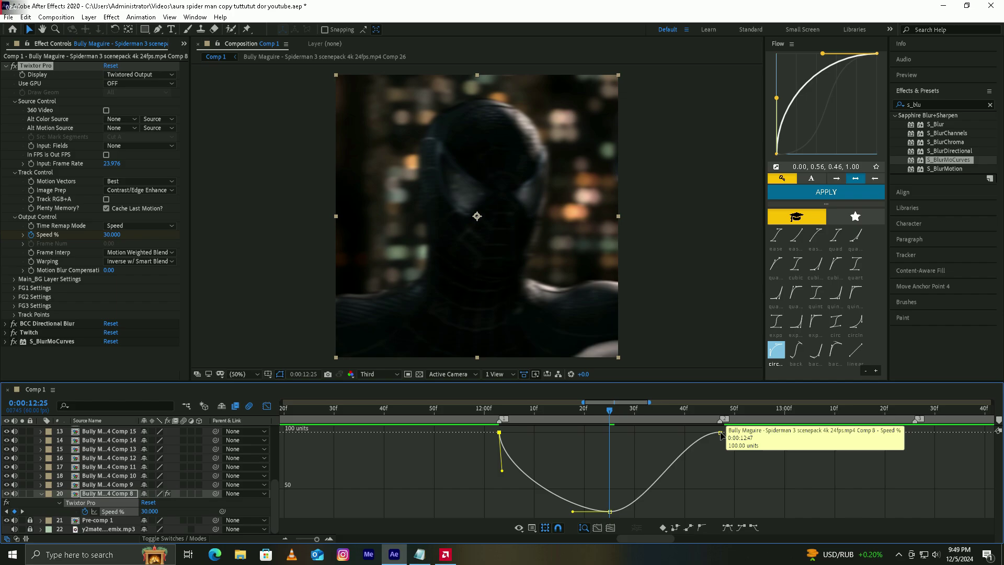
left_click_drag(683, 433, 716, 476)
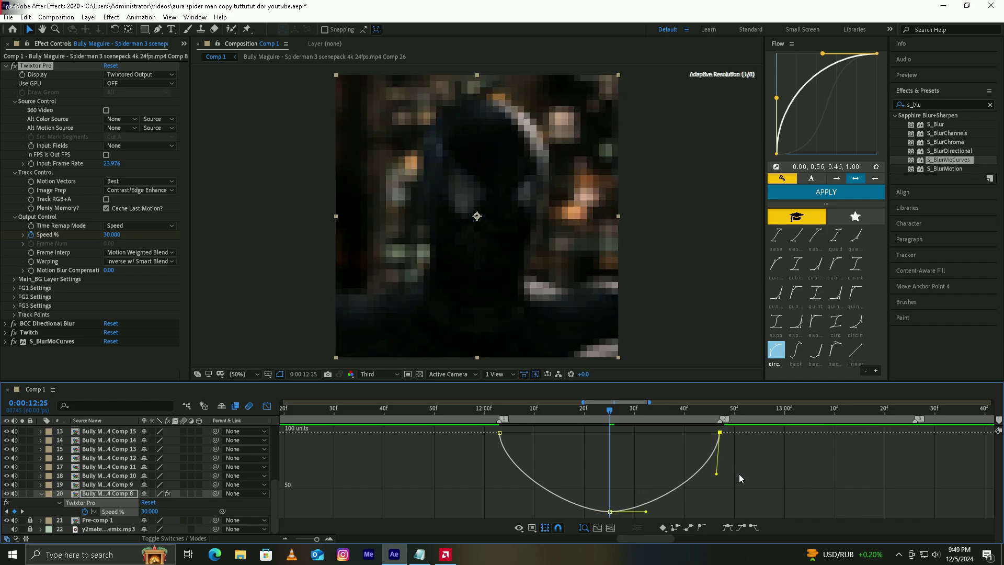
- Preview the ramp, then refine the easing around the 30% low point
left_click(499, 409)
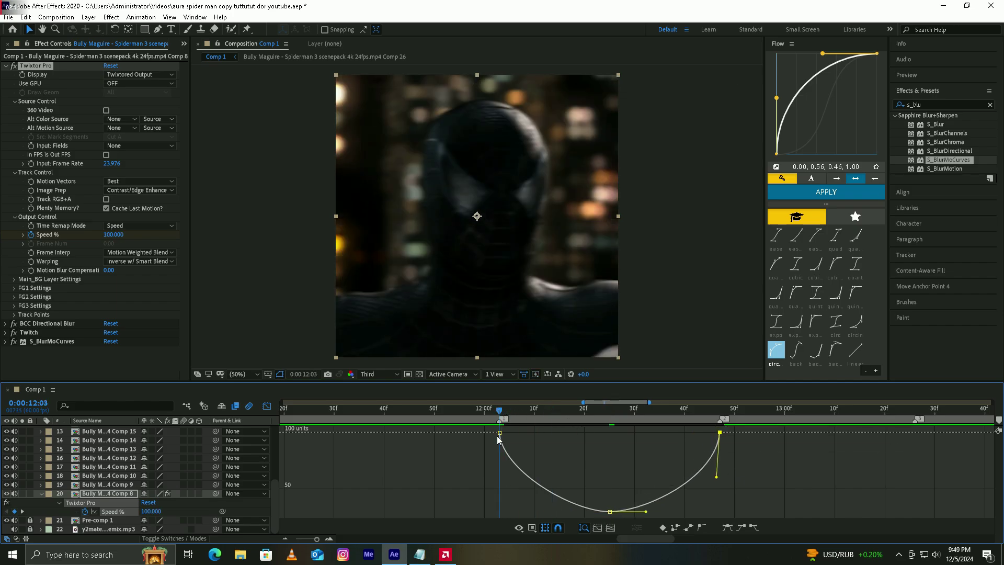
left_click(500, 432)
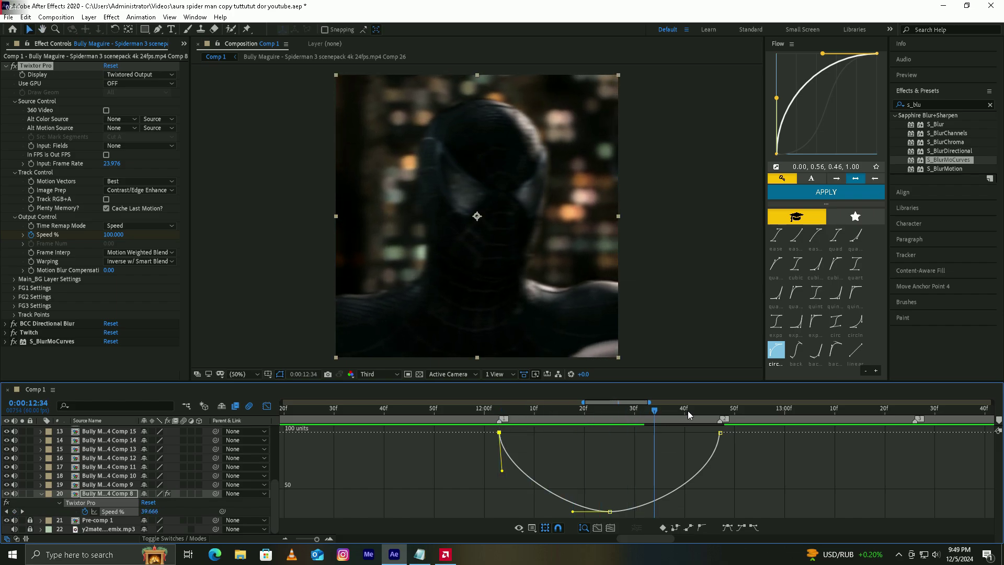
mouse_move(501, 411)
left_mouse_down()
mouse_move(481, 409)
mouse_move(500, 413)
left_mouse_up()
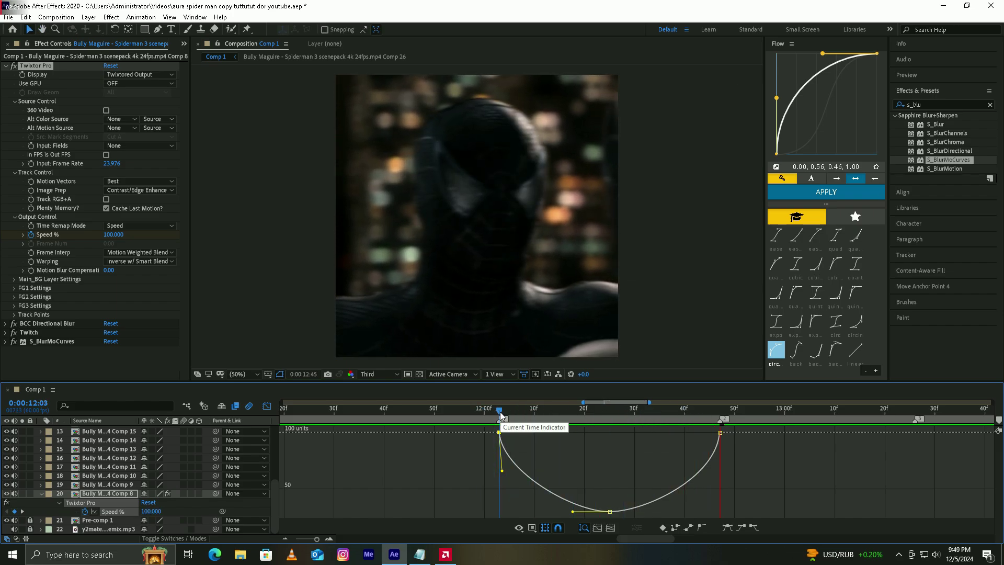
key("space")
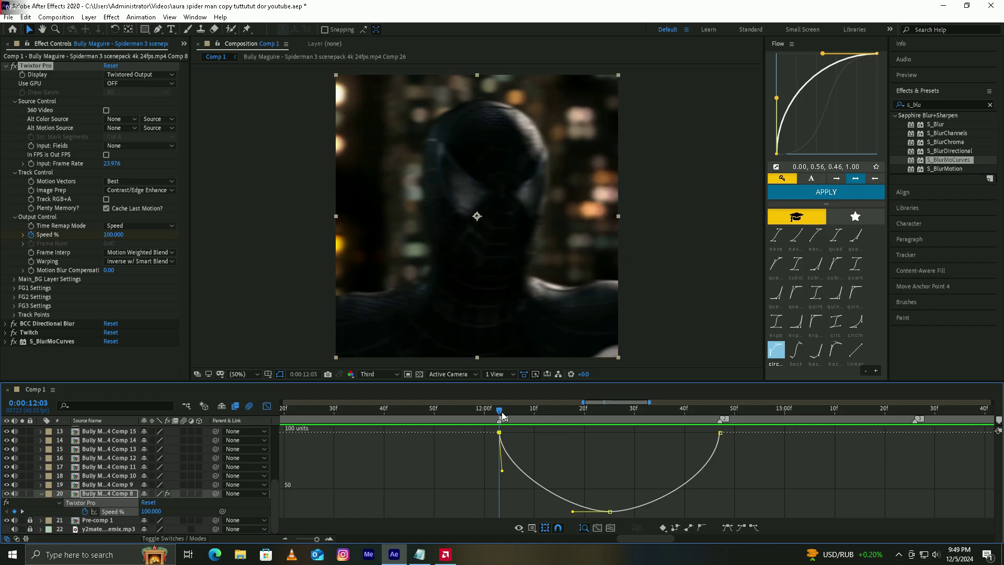
key("space")
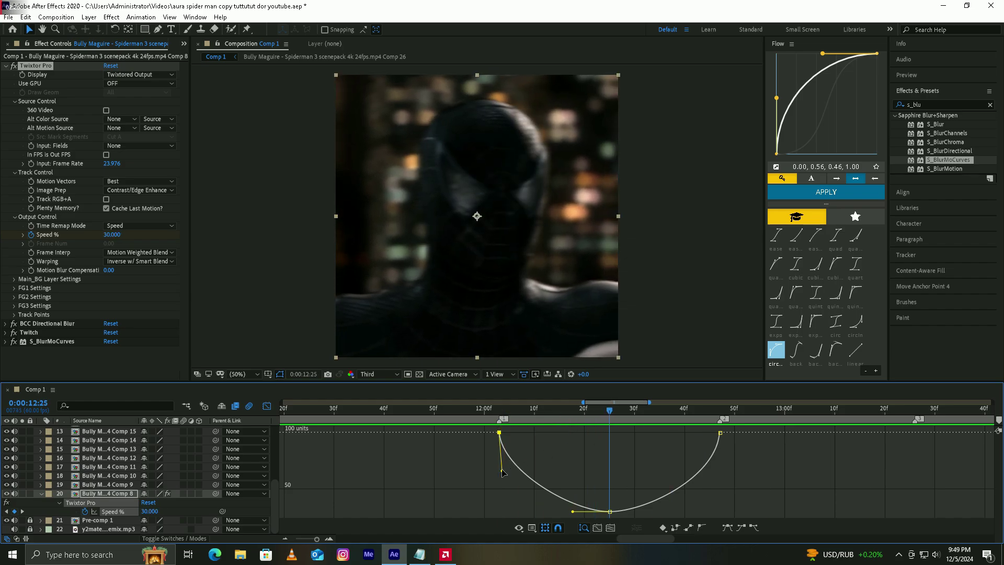
left_click(574, 514)
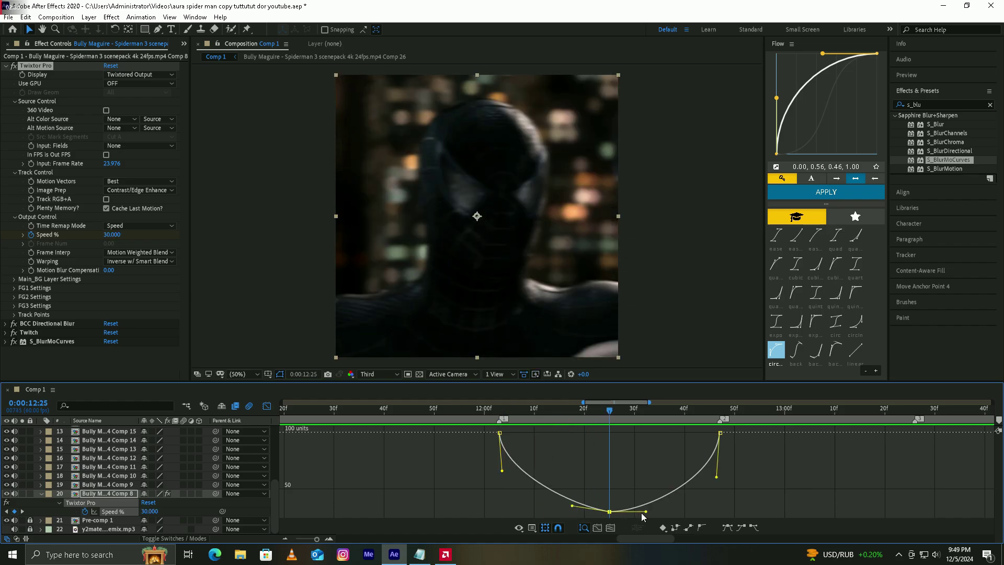
left_click_drag(648, 512, 650, 510)
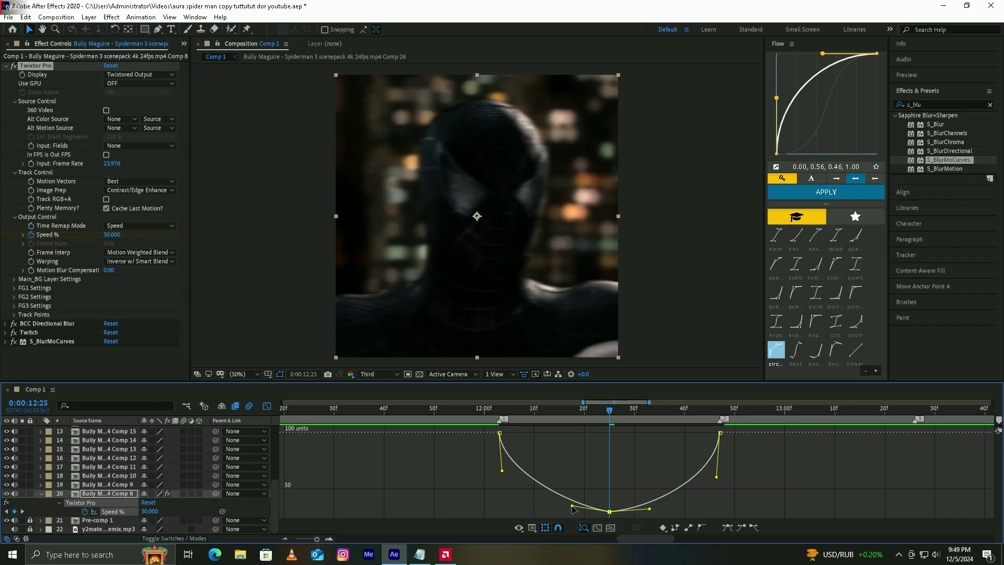
left_click_drag(572, 509, 574, 511)
left_click_drag(648, 510, 643, 510)
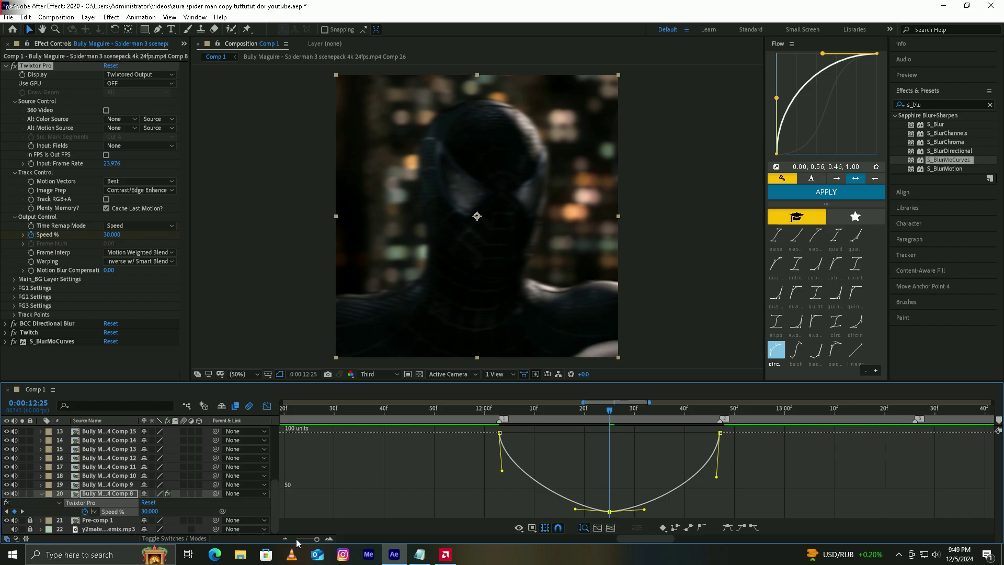
- Preview the reshaped U-shaped speed ramp and return to the layer bars view
left_click_drag(316, 539, 315, 538)
left_click(554, 412)
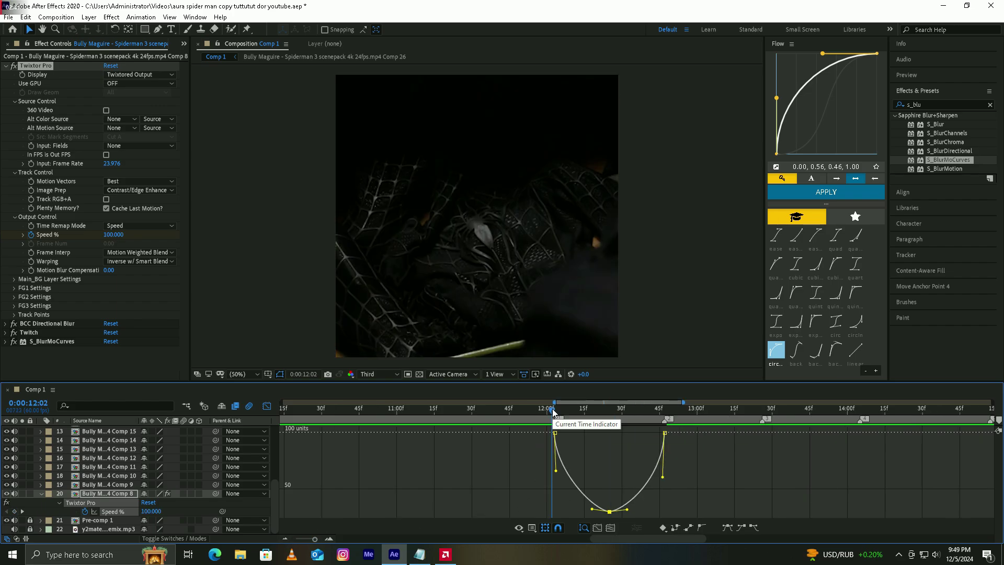
left_click_drag(554, 413, 555, 417)
key("space")
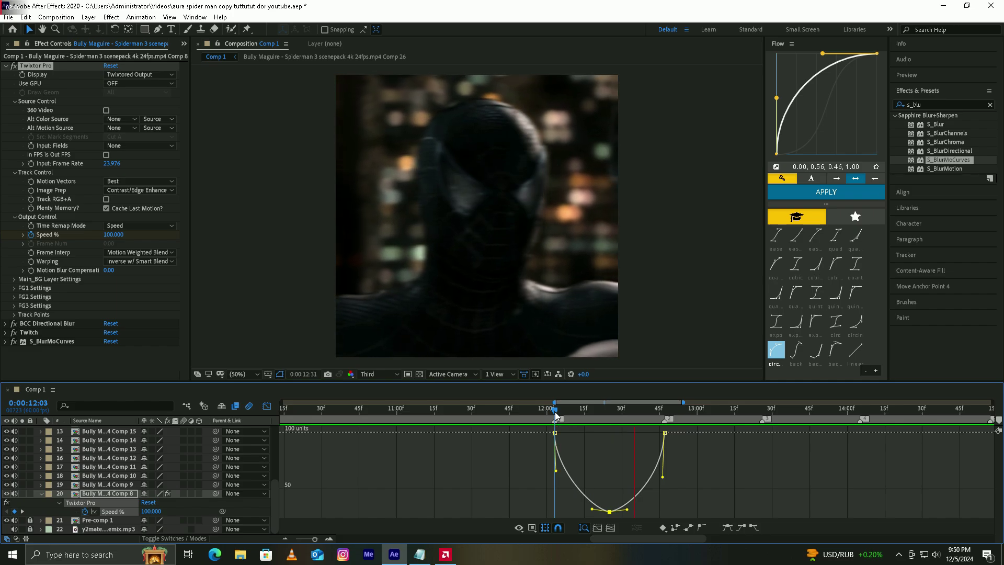
left_click(606, 414)
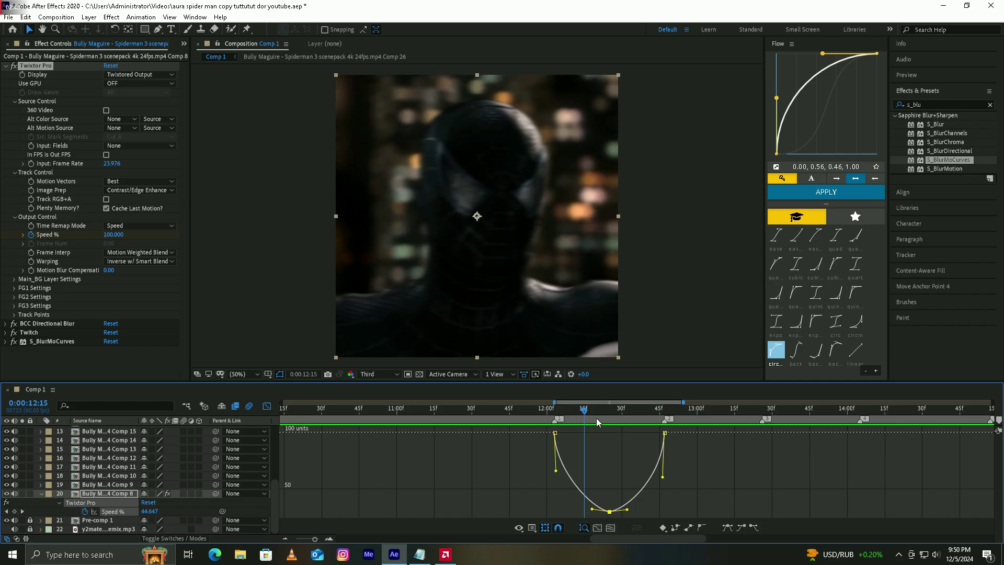
left_click(267, 406)
left_click(576, 510)
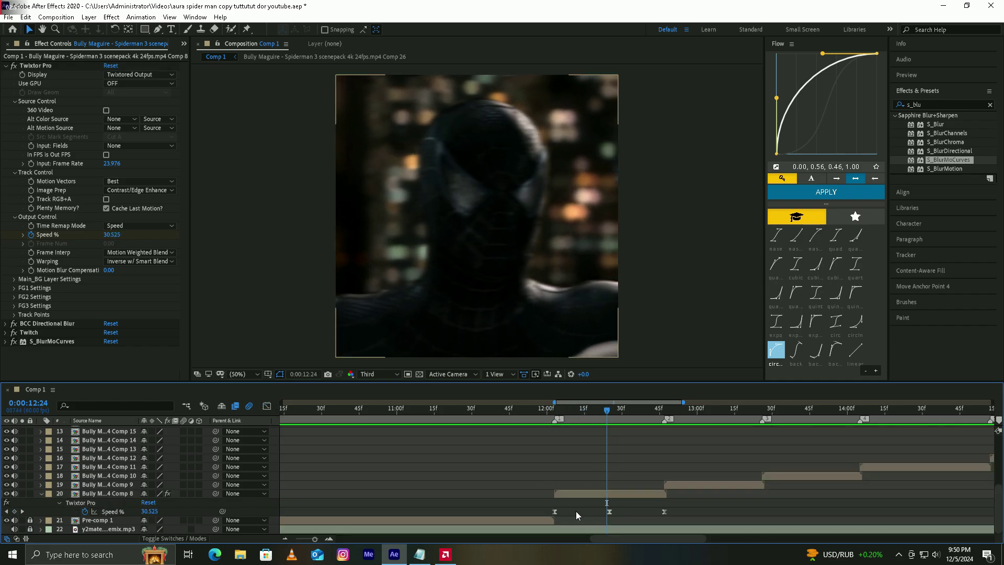
- Set BCC Directional Blur angle to 0 degrees and keyframe Blur Amount at 100
left_click(6, 66)
left_click(12, 76)
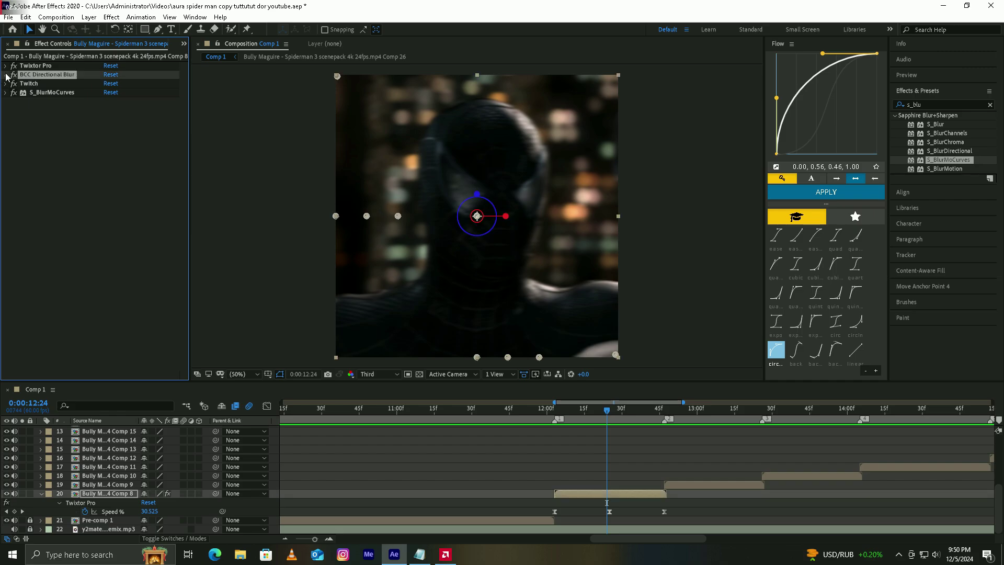
left_click(6, 75)
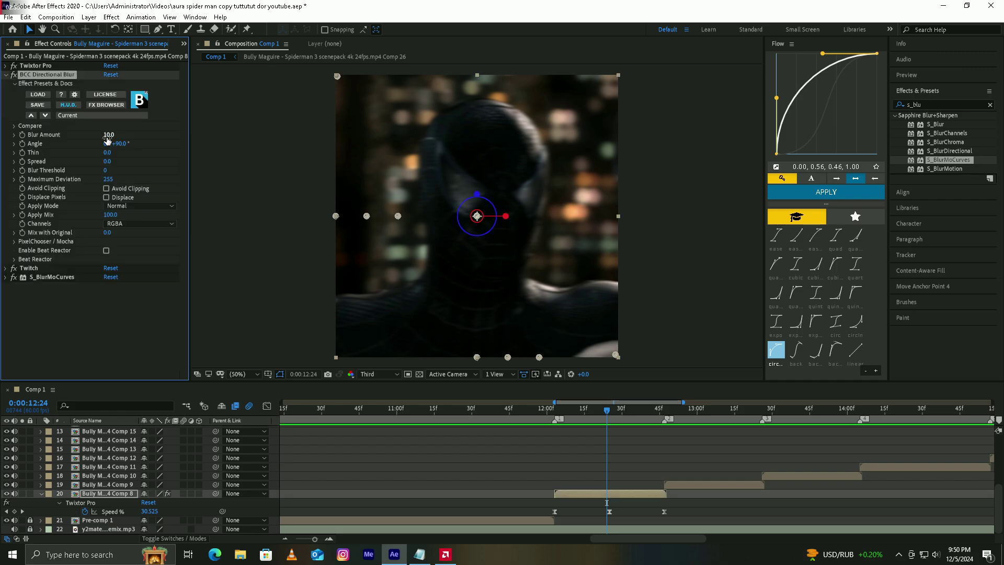
left_click(103, 341)
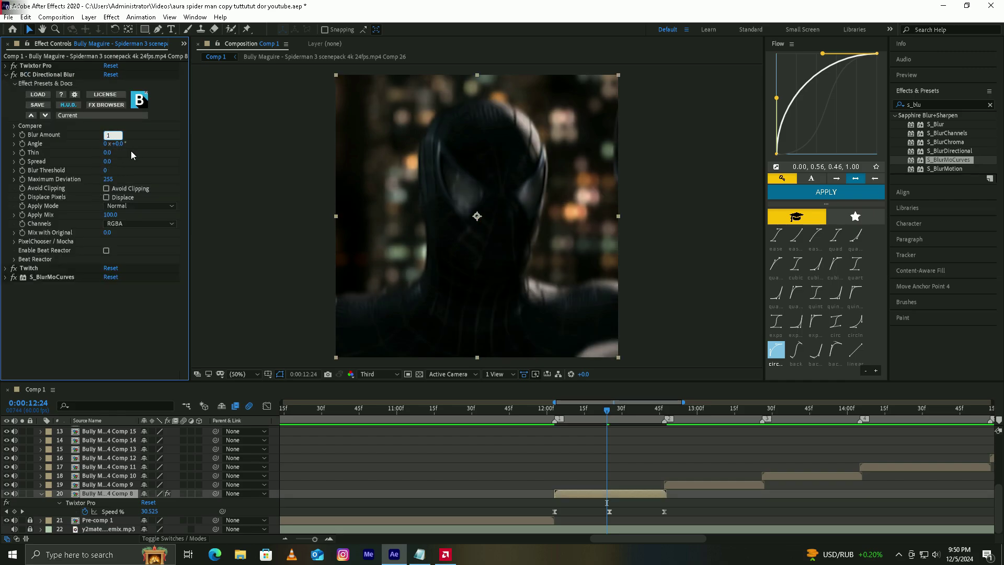
left_click(85, 143)
- Keyframe the Blur Amount down to 0 at 12:17
left_click(328, 539)
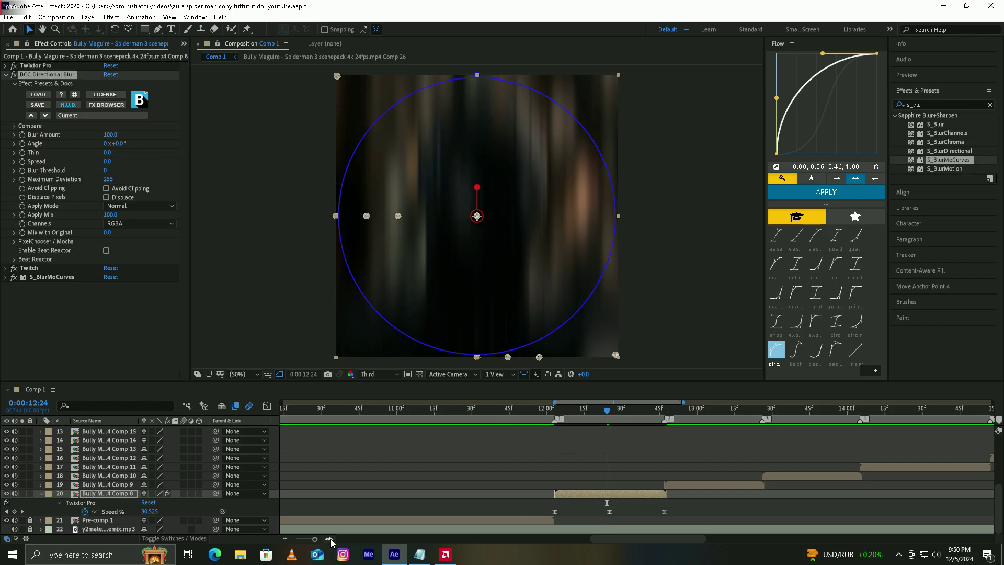
left_click(399, 416)
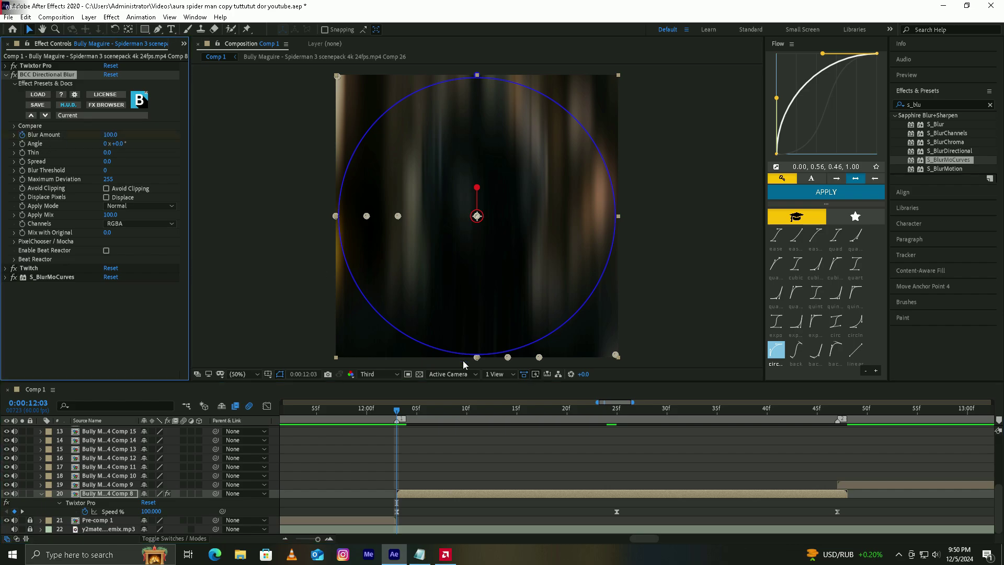
key("space")
left_click(110, 135)
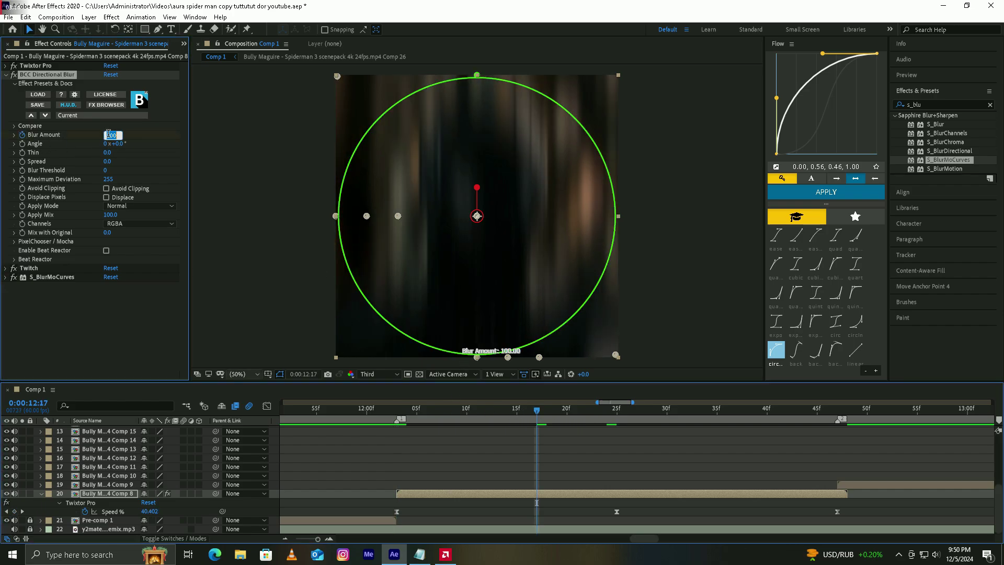
type("0")
key("Return")
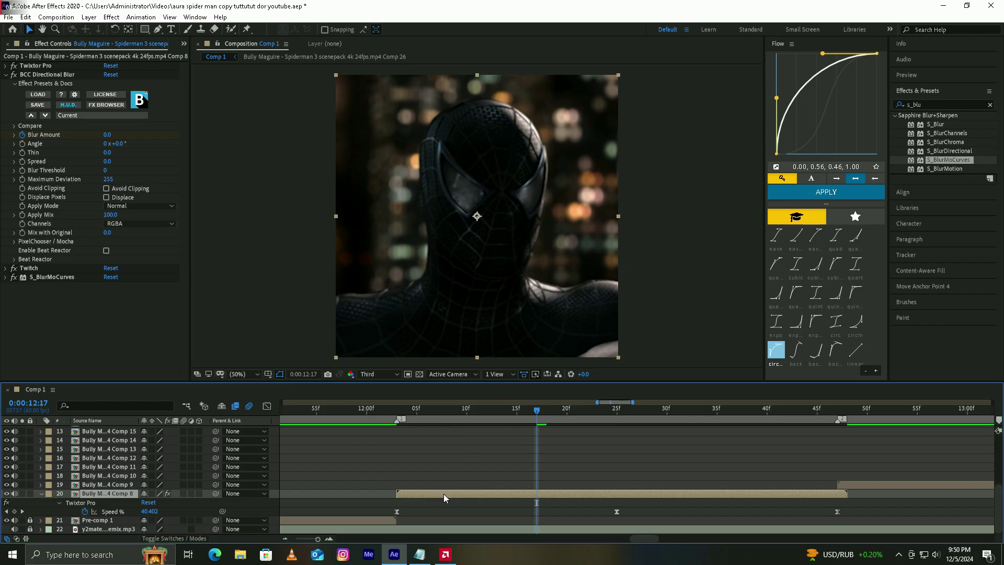
- Easy-ease the Blur Amount keyframes, apply the Flow curve, and collapse the effect
key("u")
left_click_drag(1000, 505, 1000, 535)
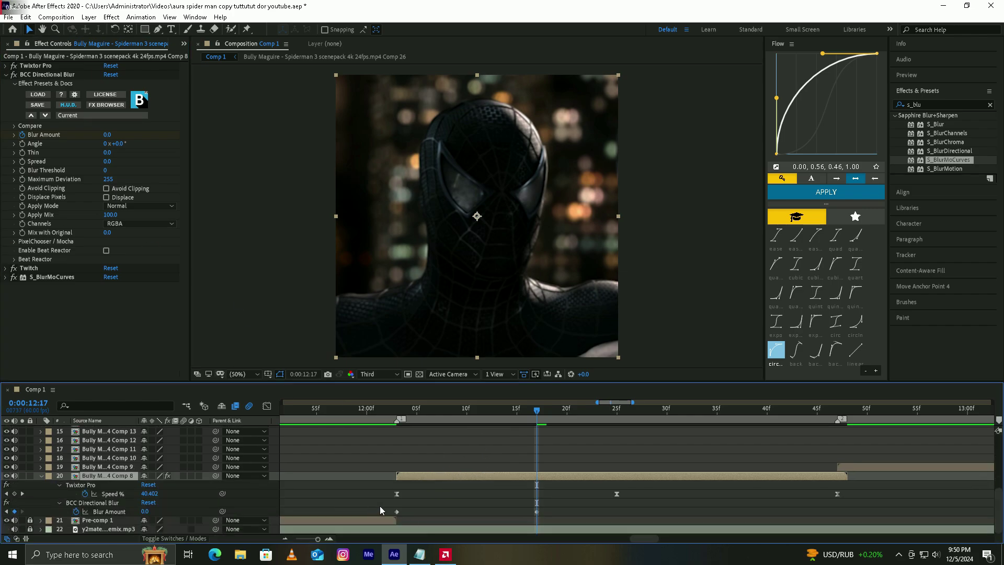
left_click_drag(380, 510, 495, 513)
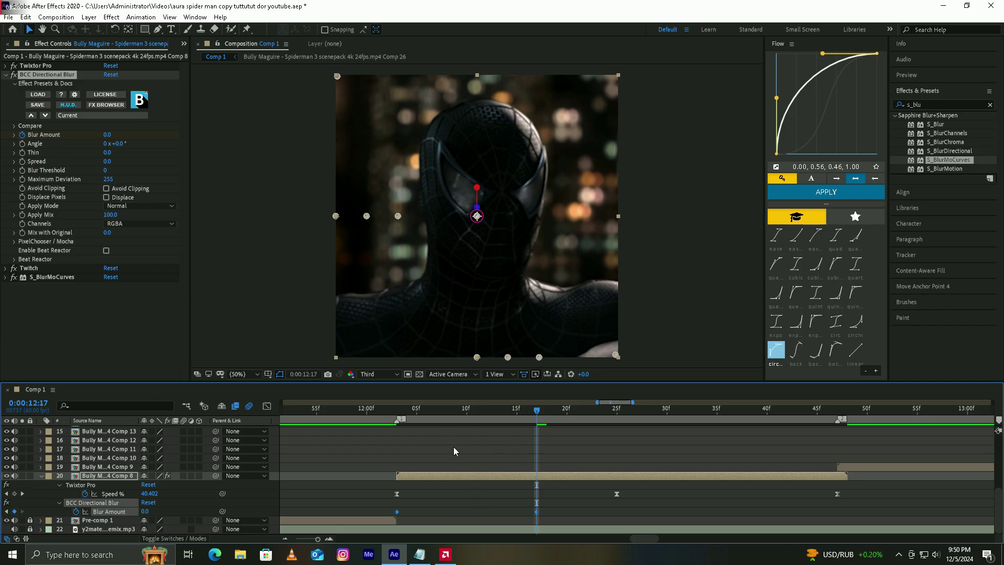
key("F9")
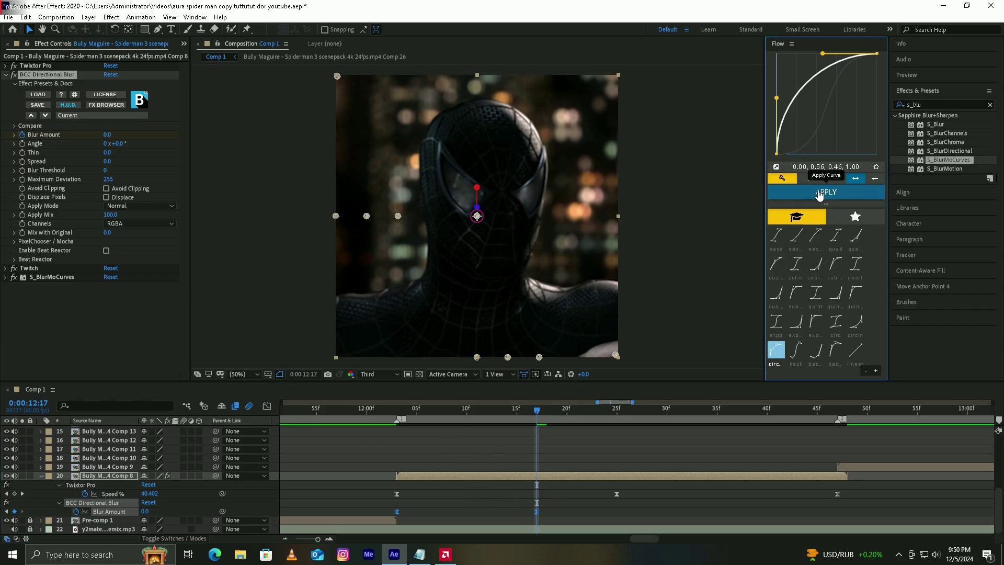
left_click(818, 193)
left_click(6, 75)
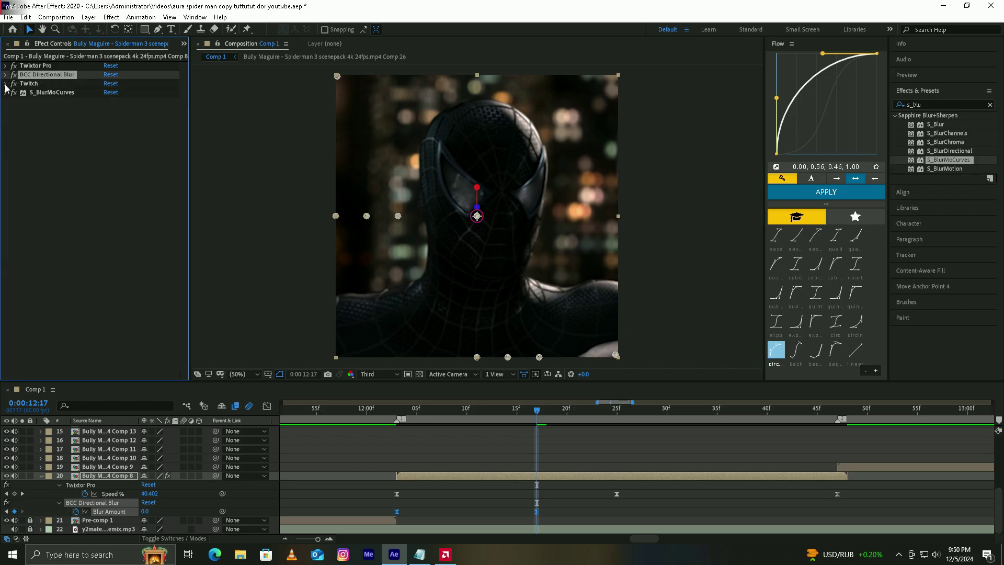
- Set the Twitch speed to 30
left_click(8, 86)
left_click(6, 84)
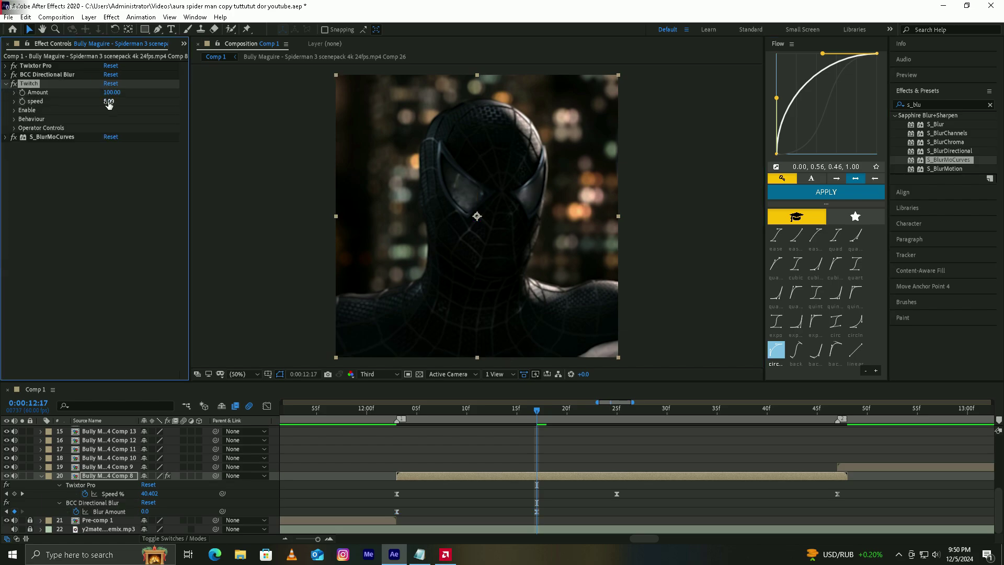
left_click(97, 191)
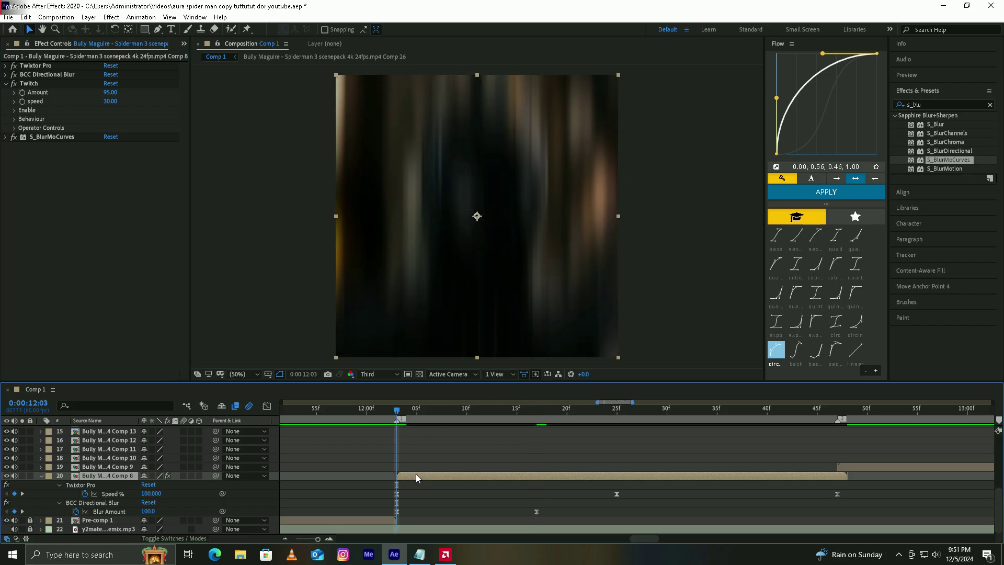
- Keyframe Twitch Amount from 95 down to 0 at 12:16 with Flow easing
left_click(528, 409)
left_click(110, 93)
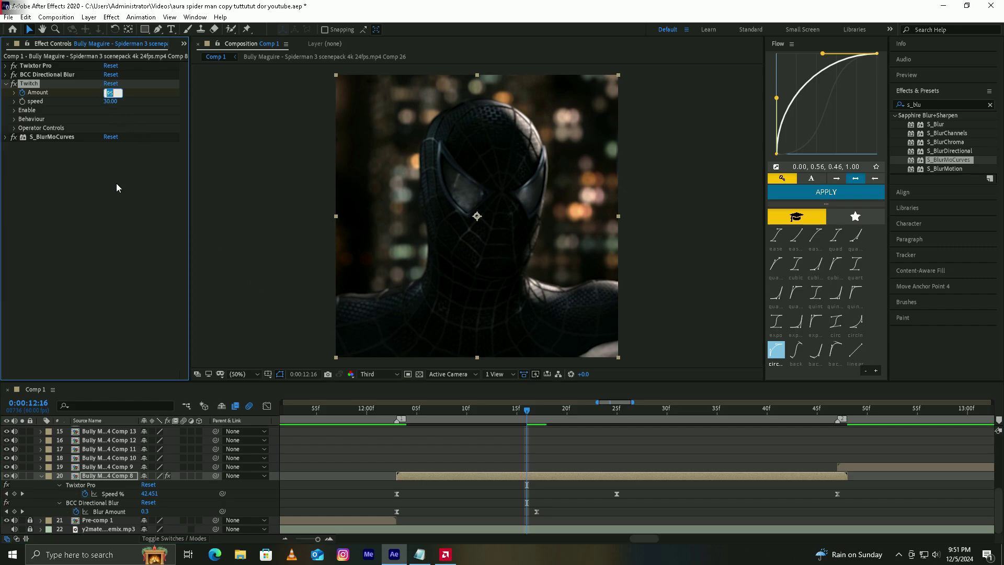
type("0")
key("Return")
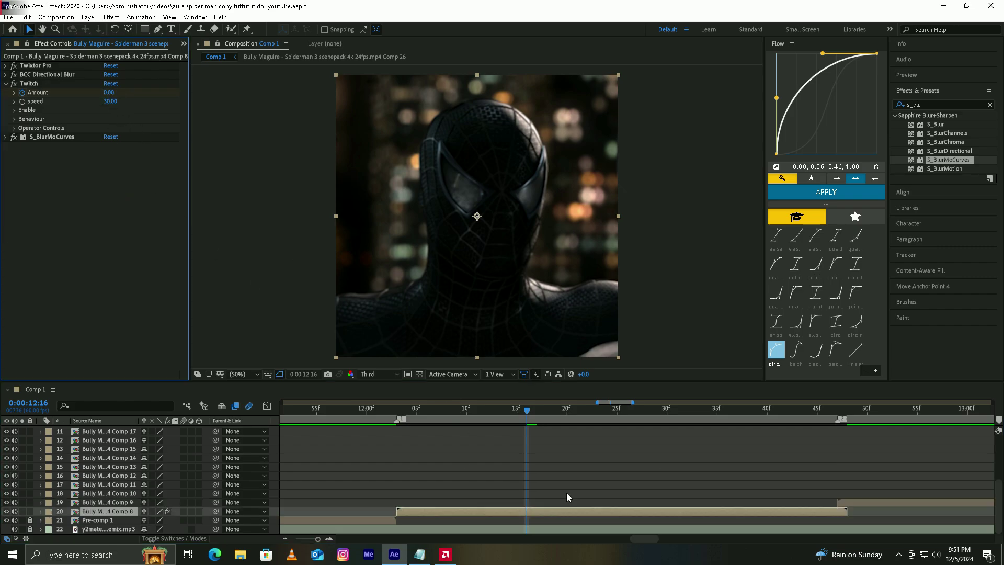
key("u")
key("u")
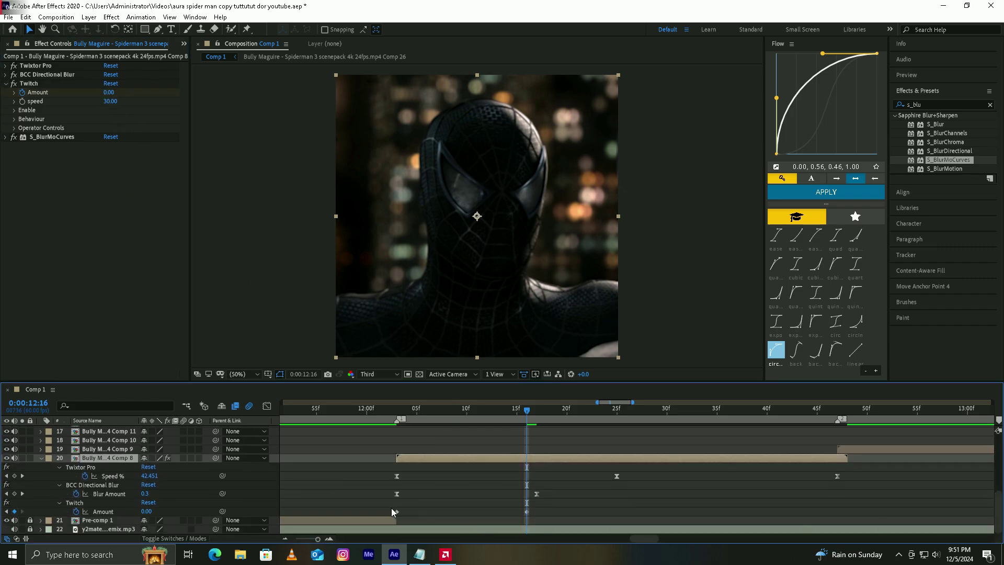
left_click_drag(391, 508, 532, 516)
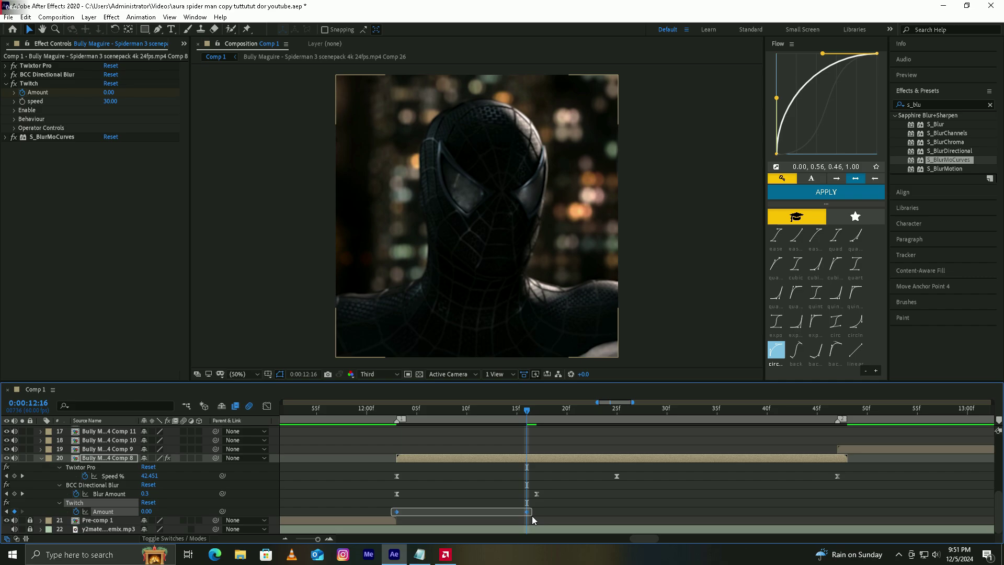
left_click(828, 192)
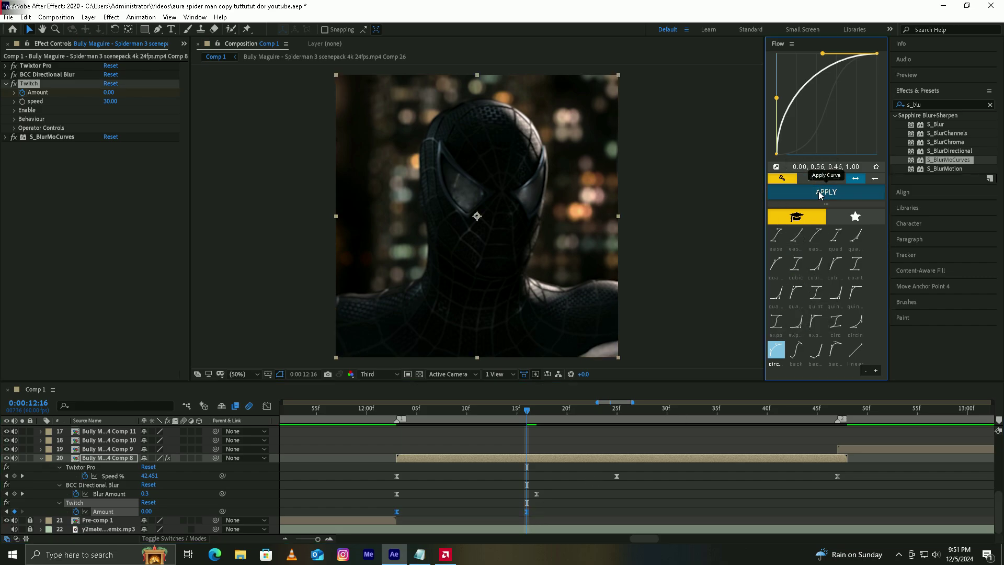
- Enable Twitch Blur, Light and Slide operators with Slide Amount 30, then collapse Twitch
left_click(14, 110)
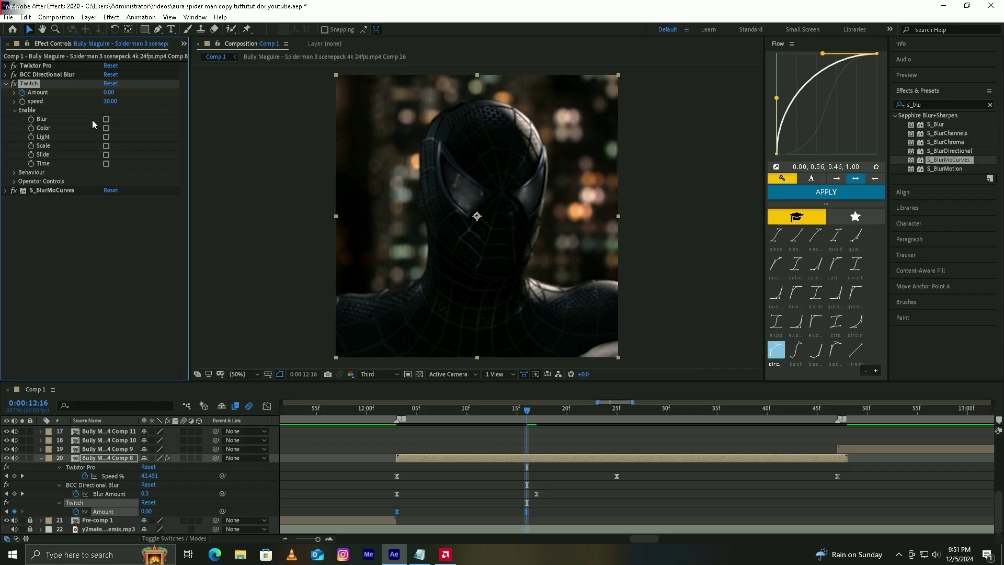
left_click(106, 119)
left_click(14, 172)
left_click(15, 173)
left_click(15, 181)
left_click(23, 226)
type("30")
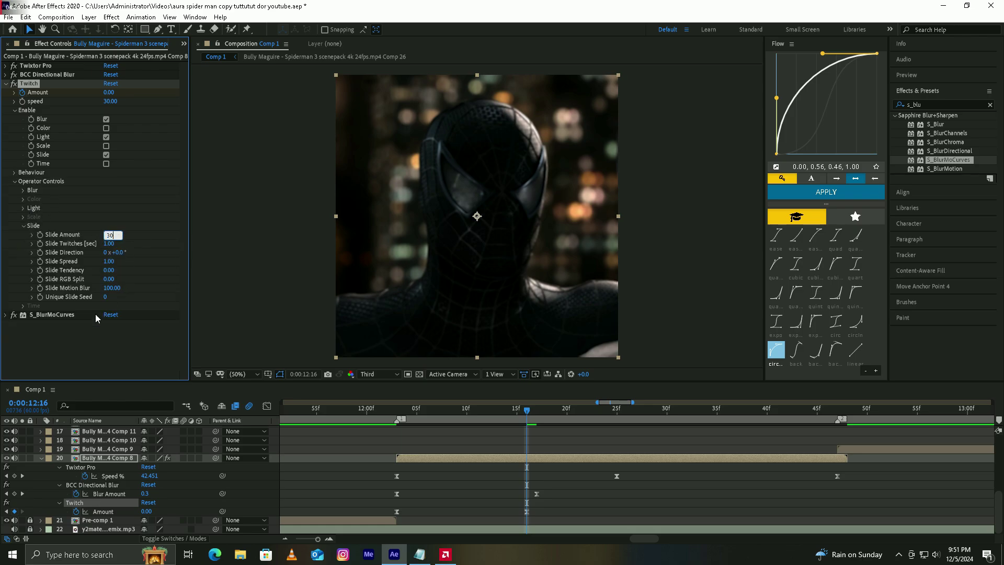
key("Return")
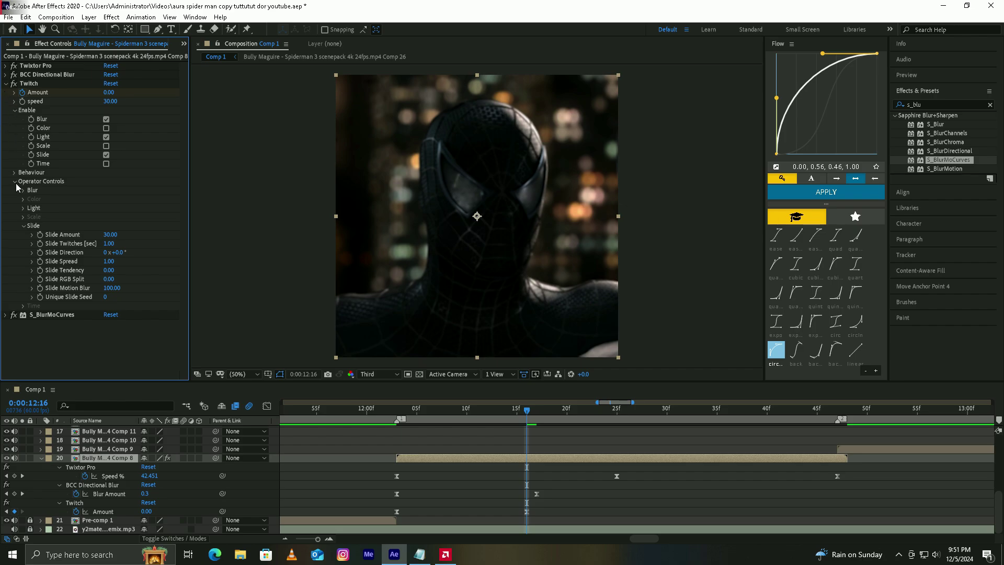
left_click(14, 181)
left_click(15, 110)
left_click(5, 83)
- Keyframe S_BlurMoCurves Z Dist at 1.000 at 12:47 and 0.700 at 12:03
left_click(32, 92)
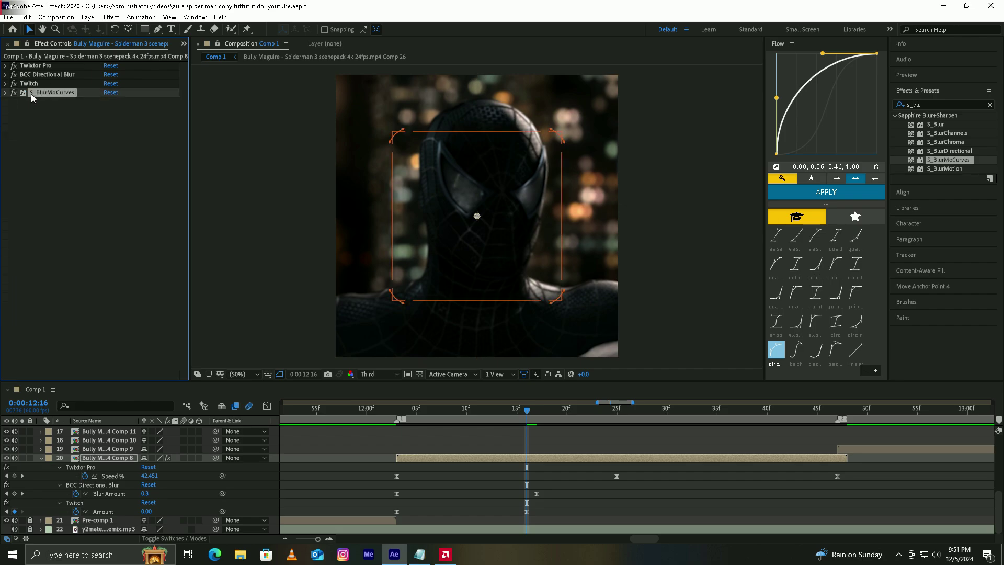
key("j")
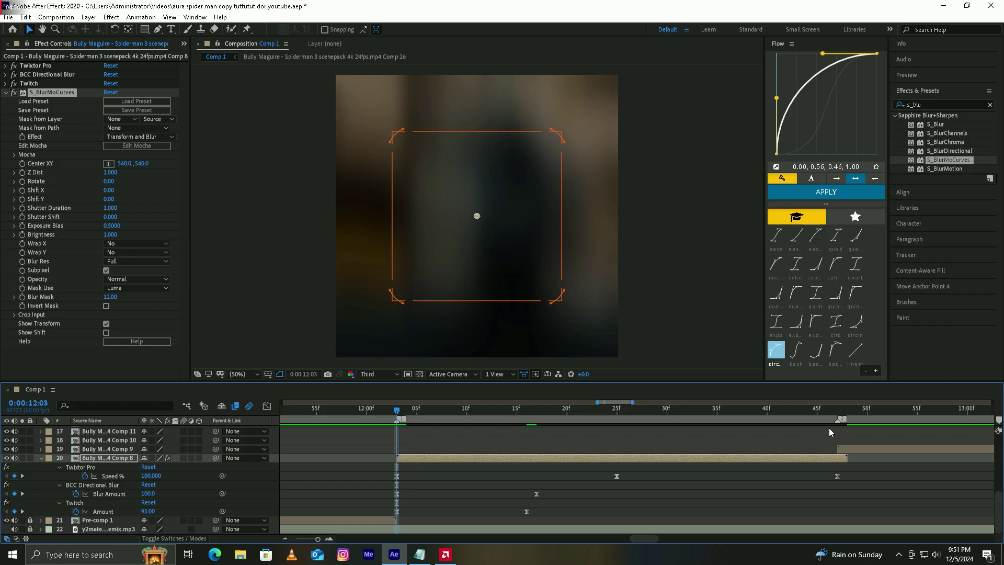
left_click_drag(551, 407, 835, 413)
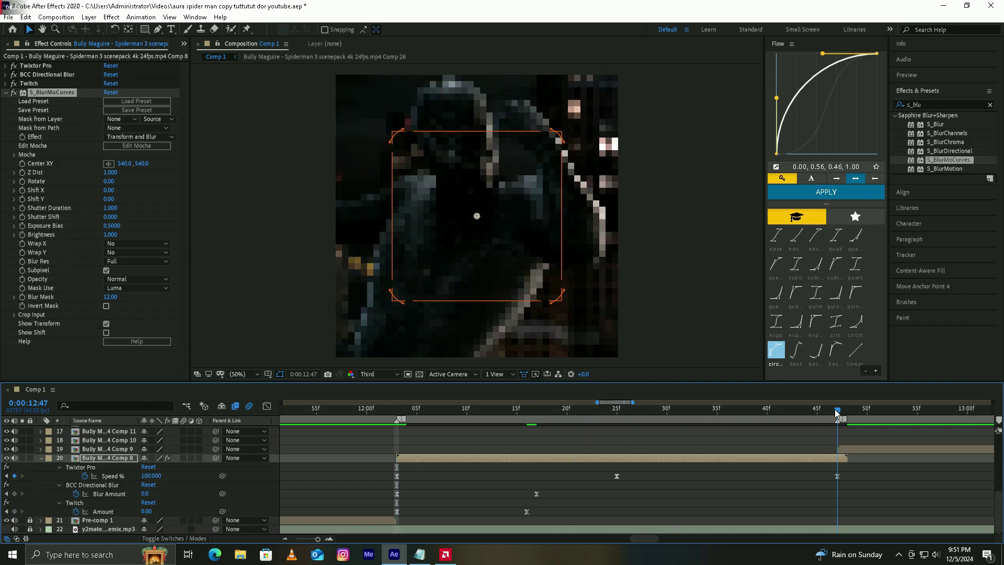
left_click(24, 174)
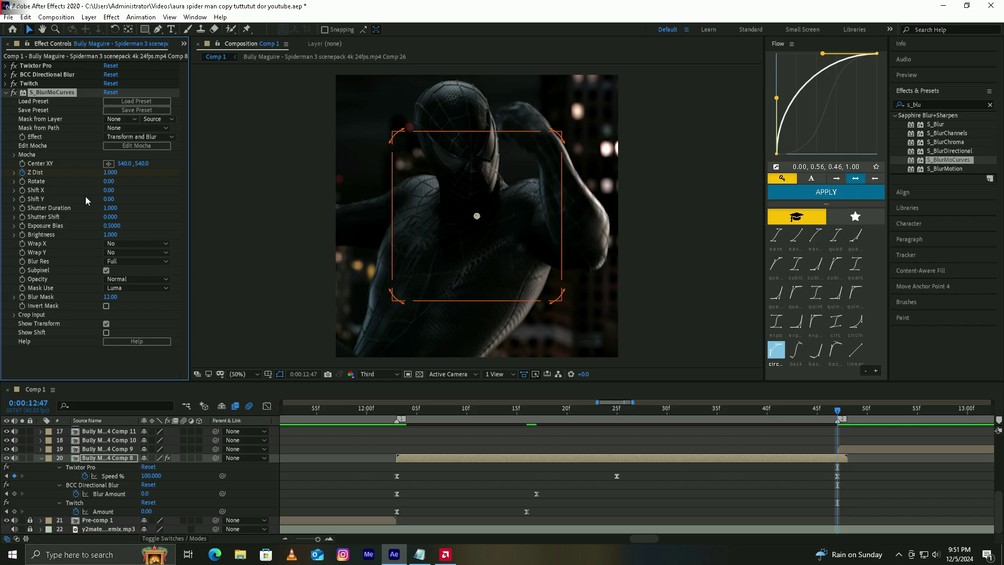
left_click(397, 410)
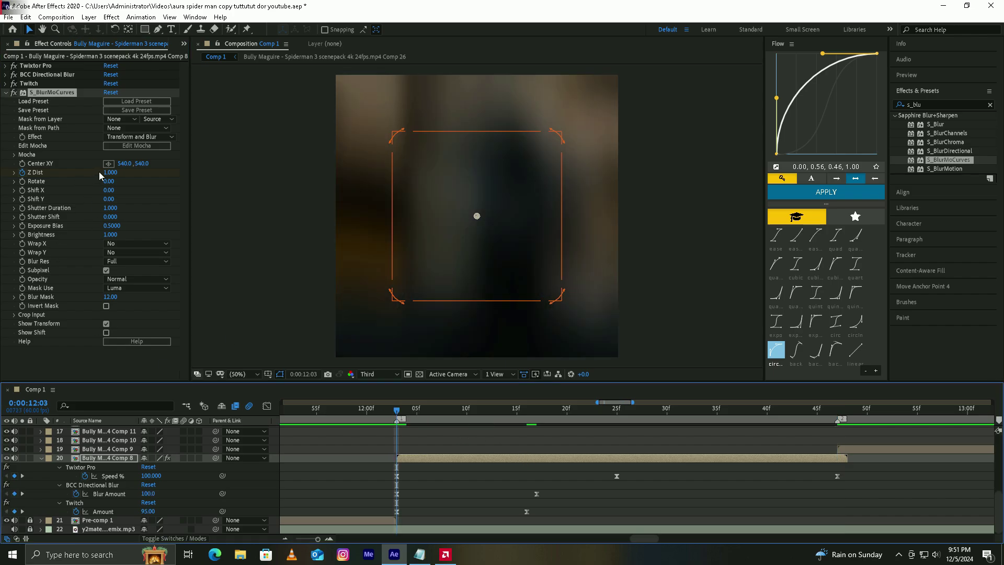
left_click_drag(106, 172, 92, 173)
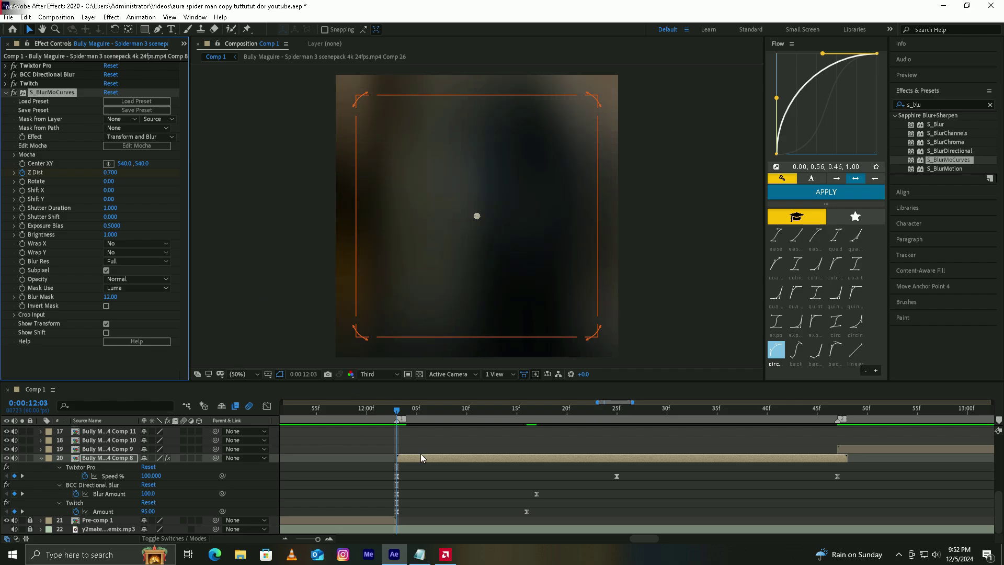
- Check the zoom blur at 12:09 and easy-ease both Z Dist keyframes
left_click_drag(398, 414, 574, 422)
scroll(692, 470, "up", 3)
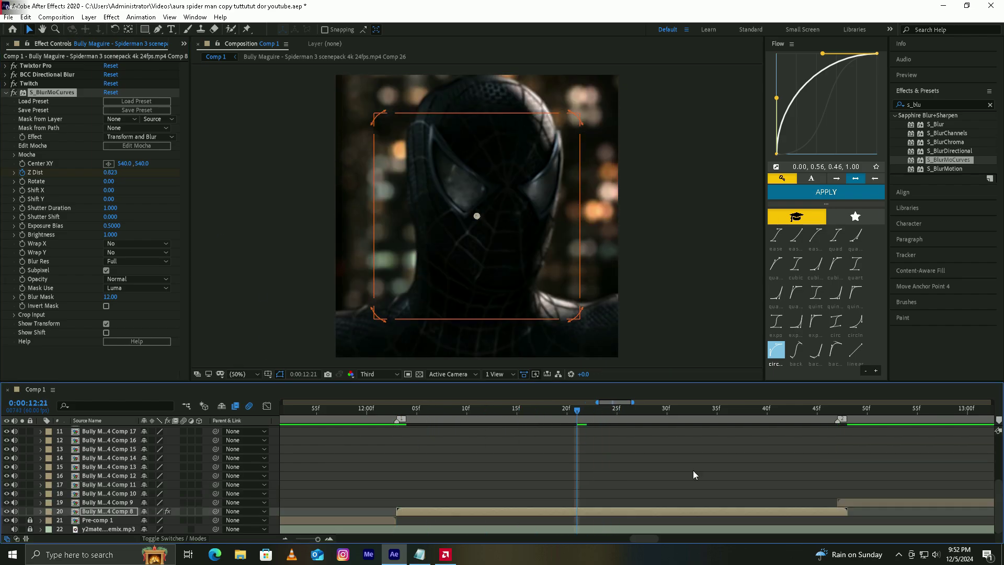
scroll(995, 481, "down", 5)
left_click_drag(390, 508, 847, 518)
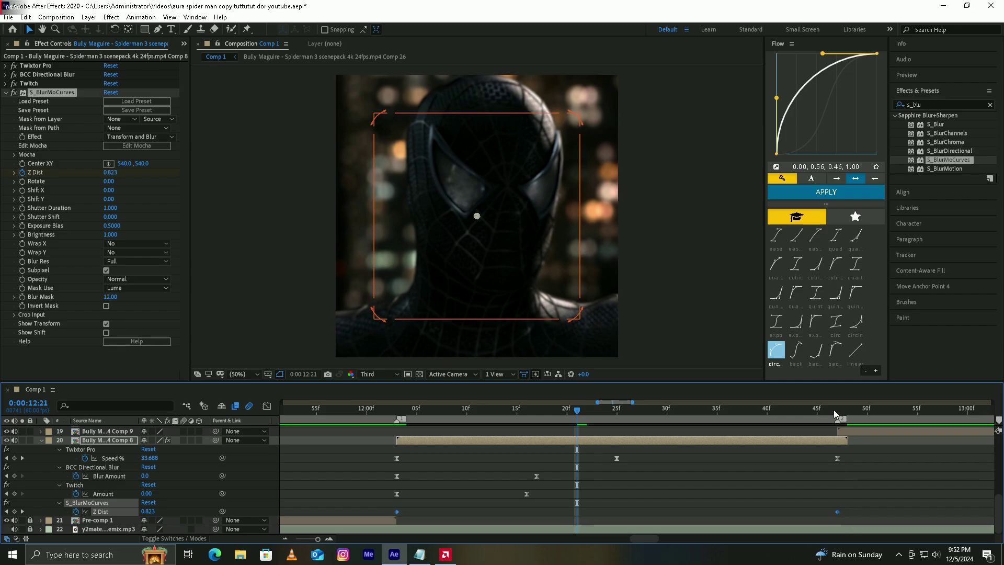
left_click_drag(834, 410, 455, 425)
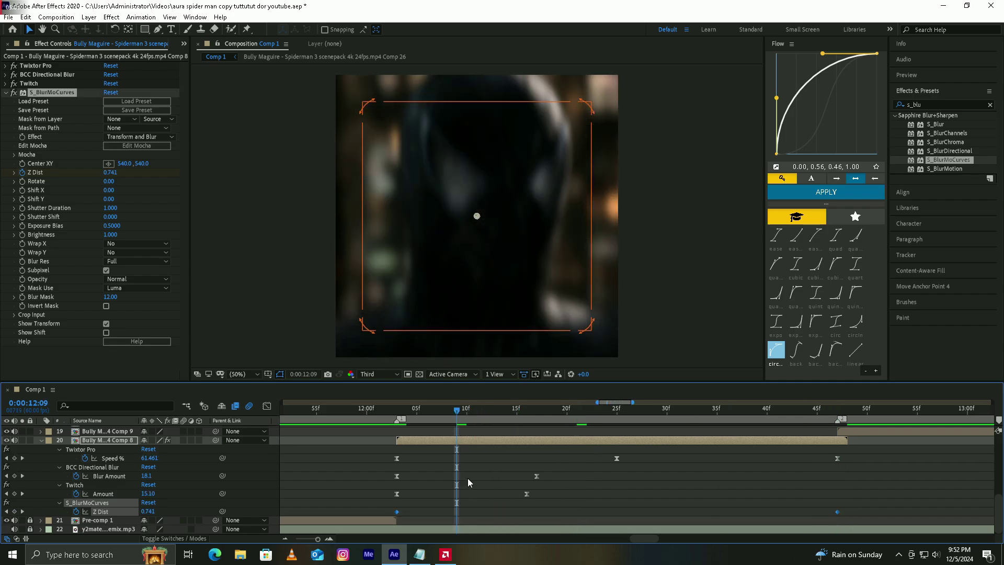
key("F9")
left_click_drag(384, 511, 854, 519)
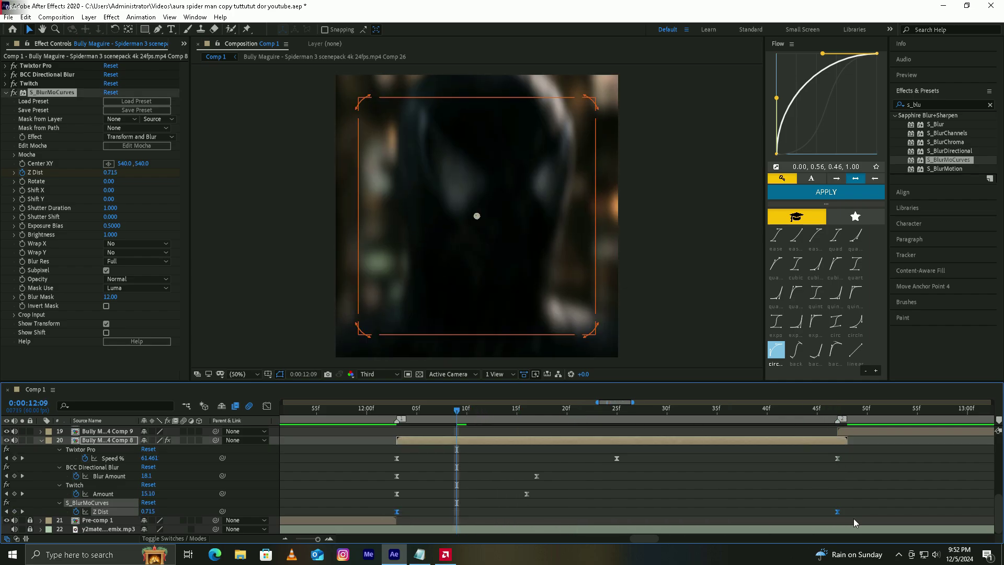
- Apply the Flow curve 0.00, 0.56, 1.00, 0.49 to Z Dist and centre BlurMoCurves at 566, 432
left_click_drag(823, 54, 894, 106)
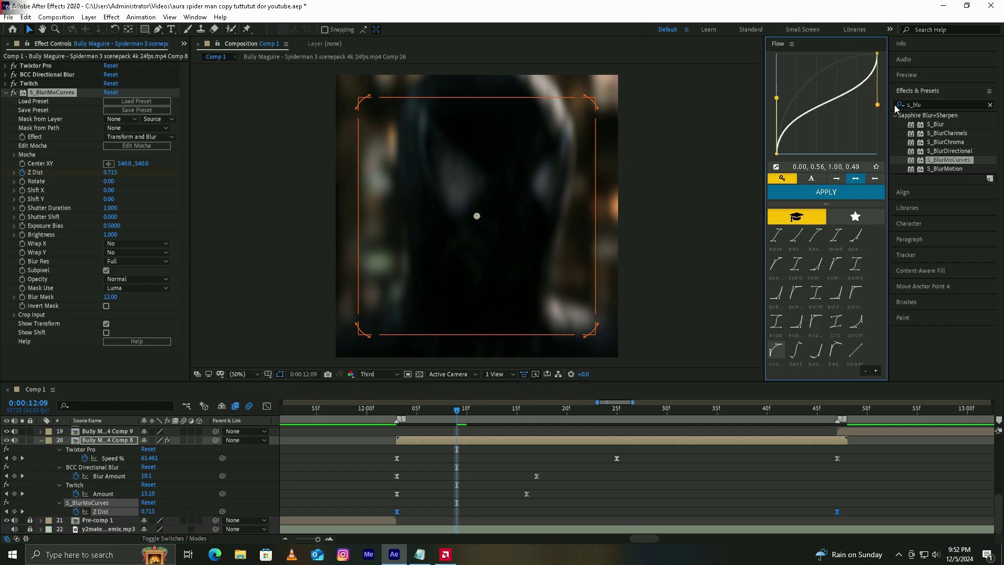
left_click(822, 193)
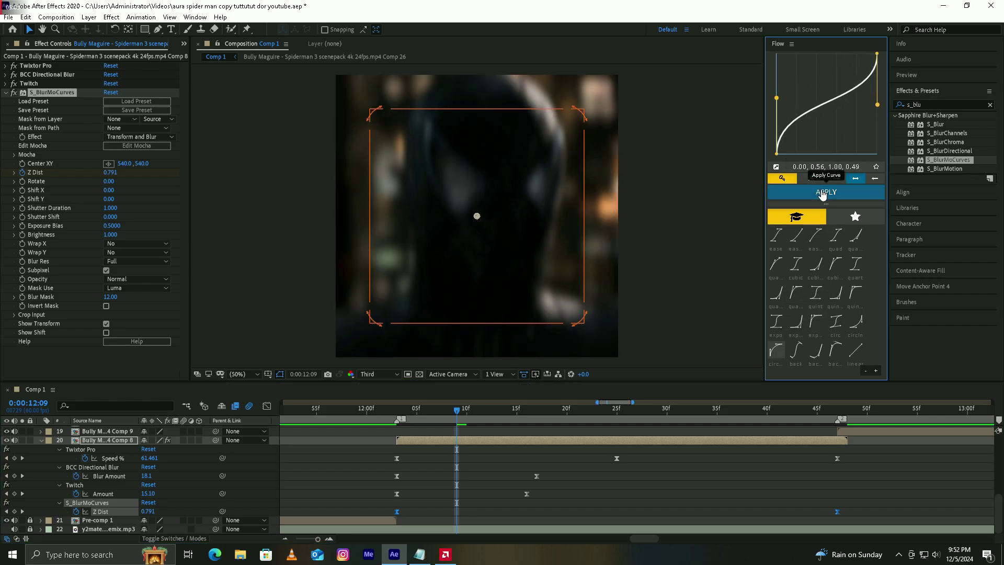
left_click_drag(477, 216, 486, 190)
left_click(441, 265)
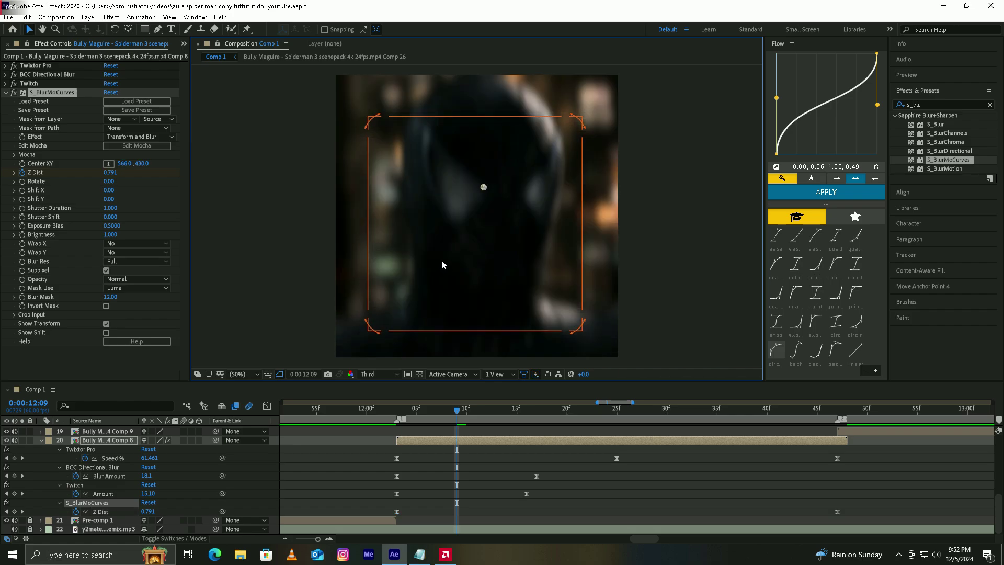
left_click(6, 92)
left_click(37, 124)
mouse_move(407, 411)
left_mouse_down()
mouse_move(520, 413)
mouse_move(399, 413)
left_mouse_up()
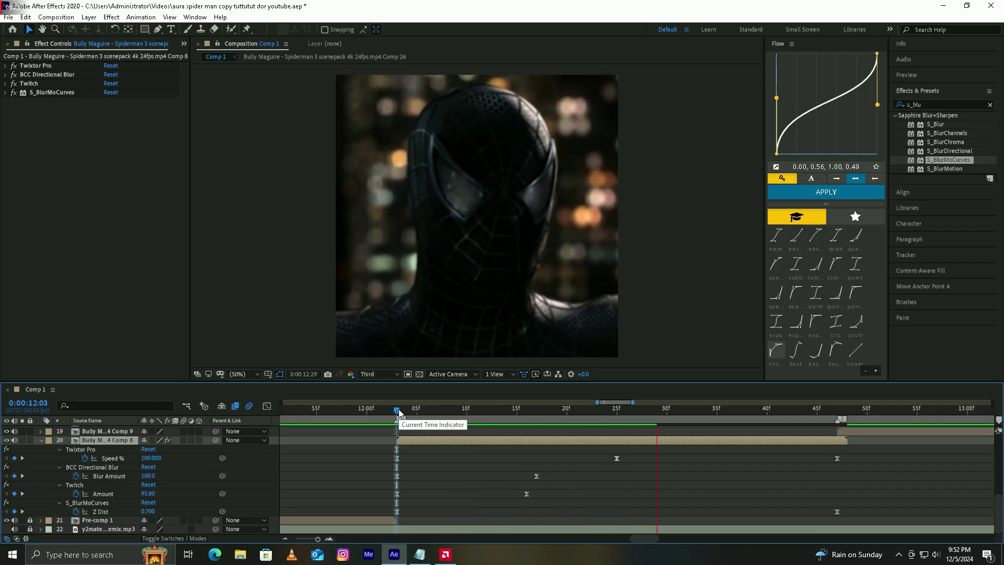
- Play back the transition near the clip start to review the speed ramp
left_click_drag(398, 413, 437, 413)
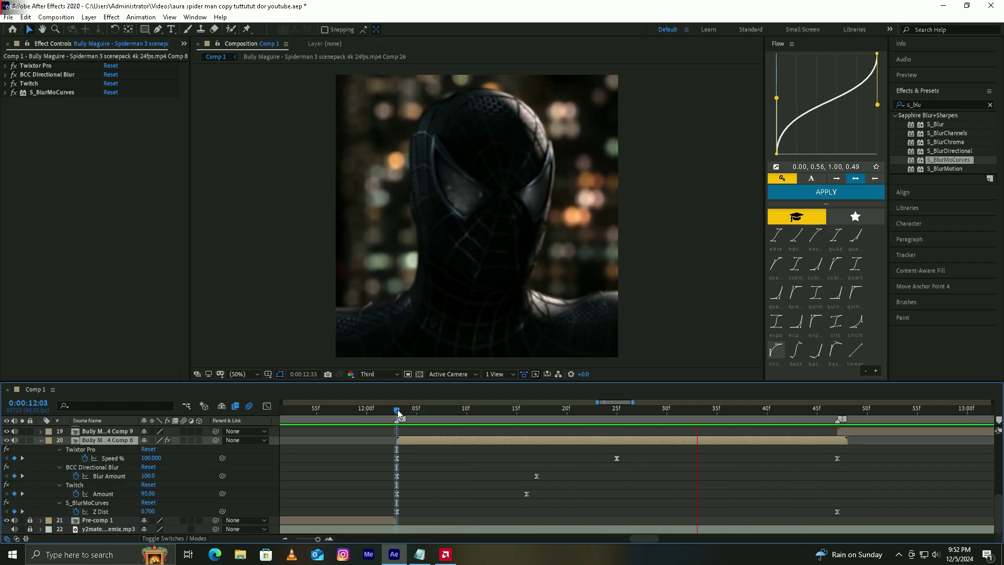
key("space")
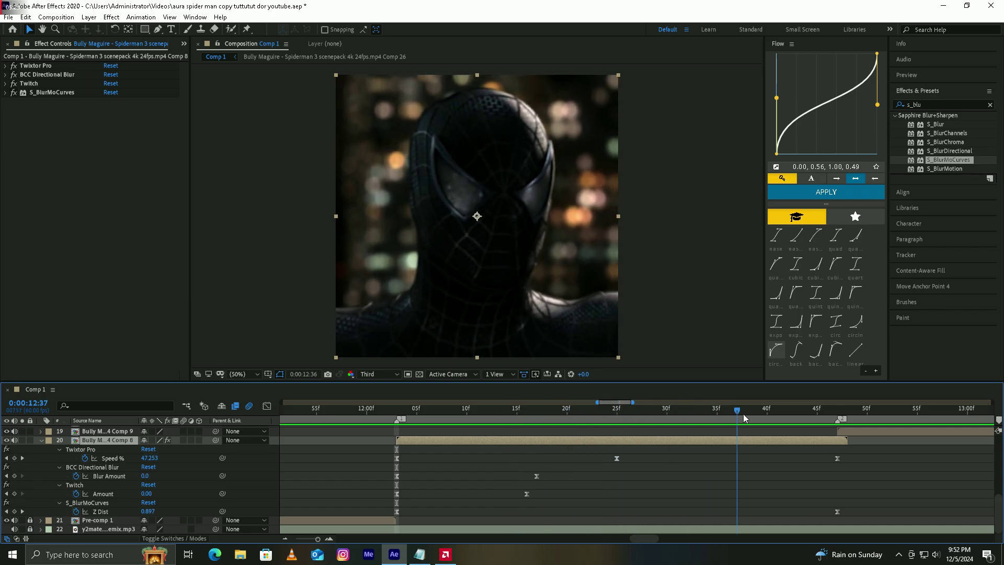
key("space")
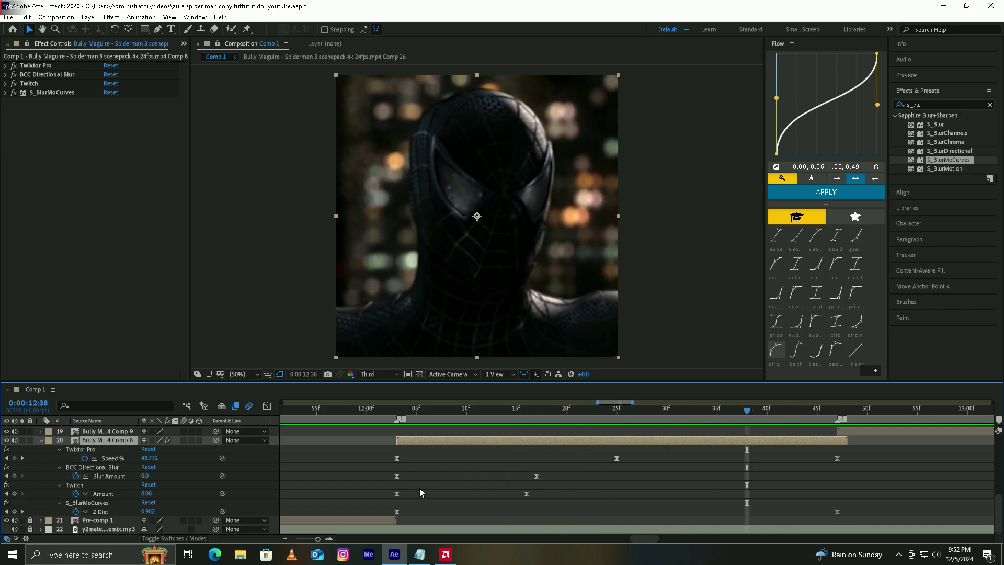
- Apply the saved 'zoom' Flow ease curve to both Z Dist keyframes on layer 20
left_click(401, 508)
left_click_drag(401, 512, 864, 517)
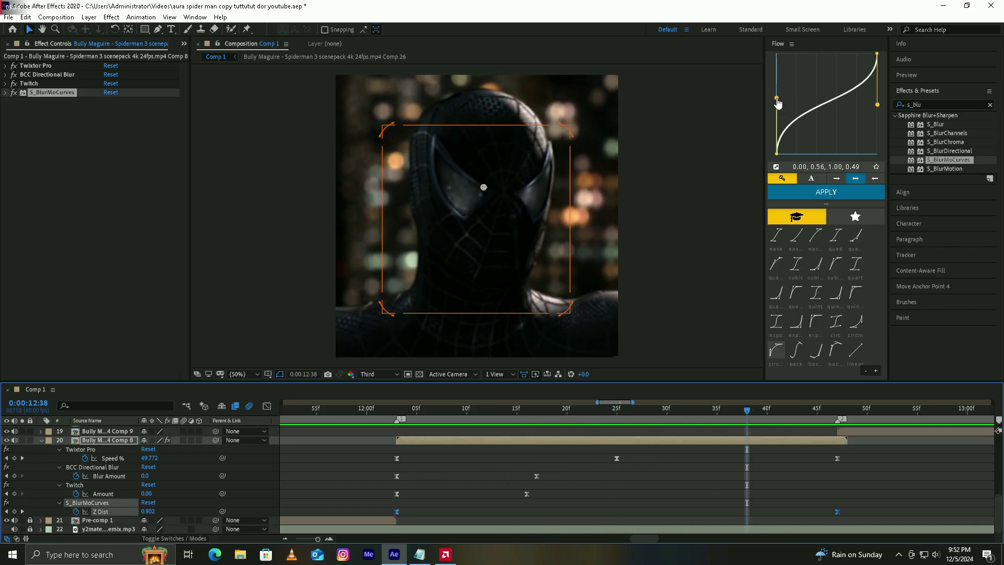
left_click_drag(776, 99, 776, 96)
left_click(846, 216)
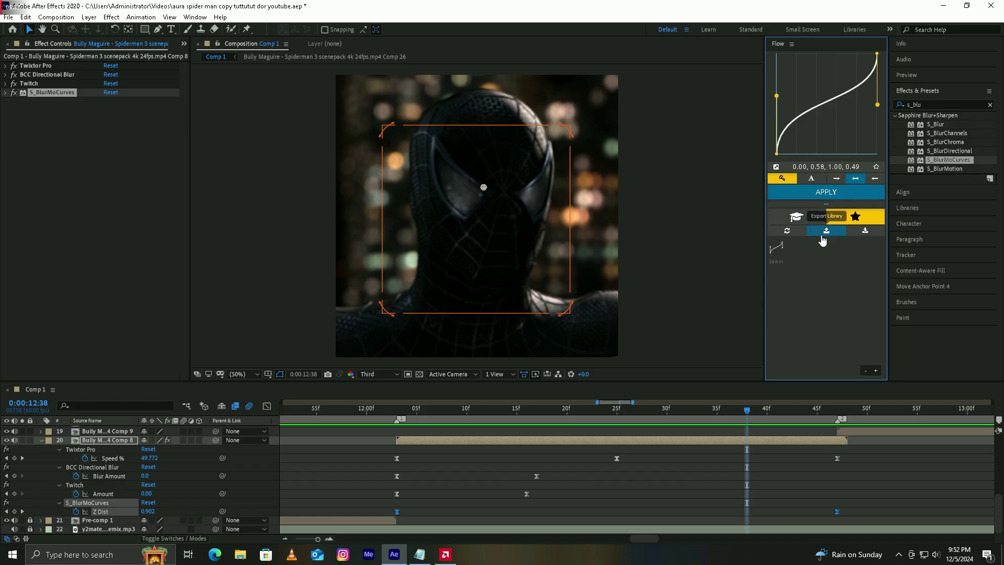
left_click(768, 253)
left_click(796, 216)
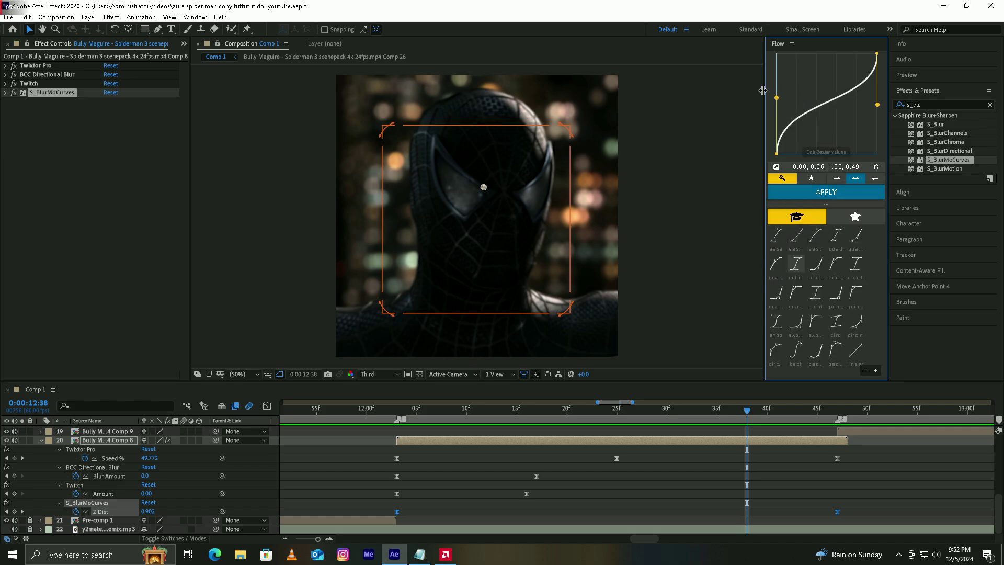
left_click(811, 194)
left_click(27, 138)
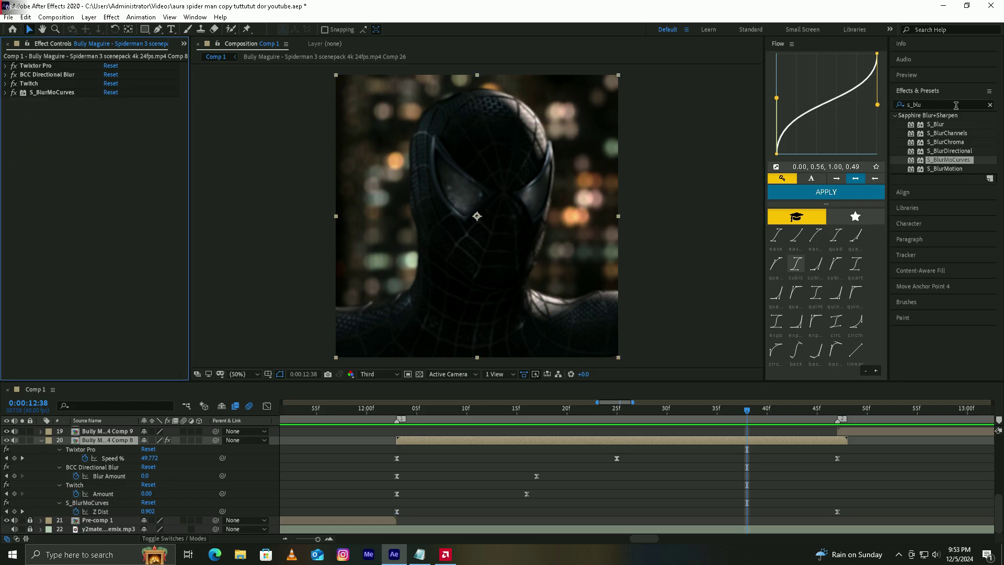
- Search 'sha' in Effects & Presets and add S_Shake to layer 20
double_click(938, 105)
type("sha")
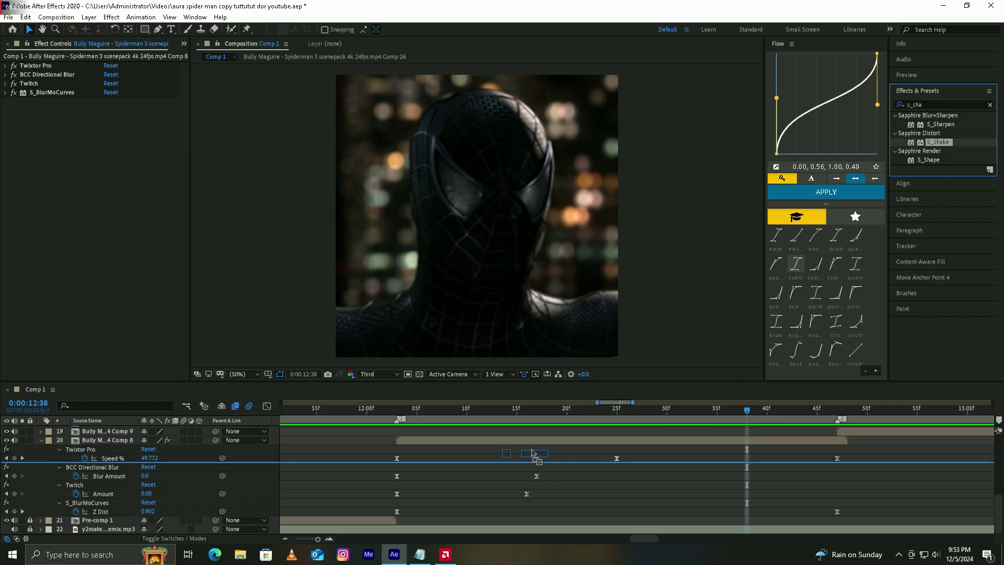
left_click_drag(938, 142, 512, 441)
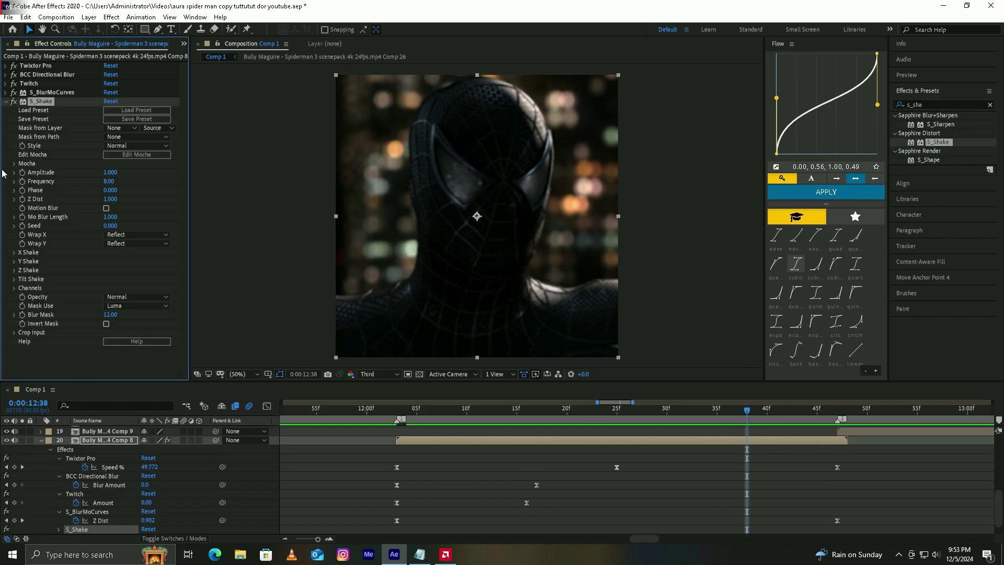
- Add S_Flicker from an 'f' search and move S_Shake above S_BlurMoCurves
left_click(924, 106)
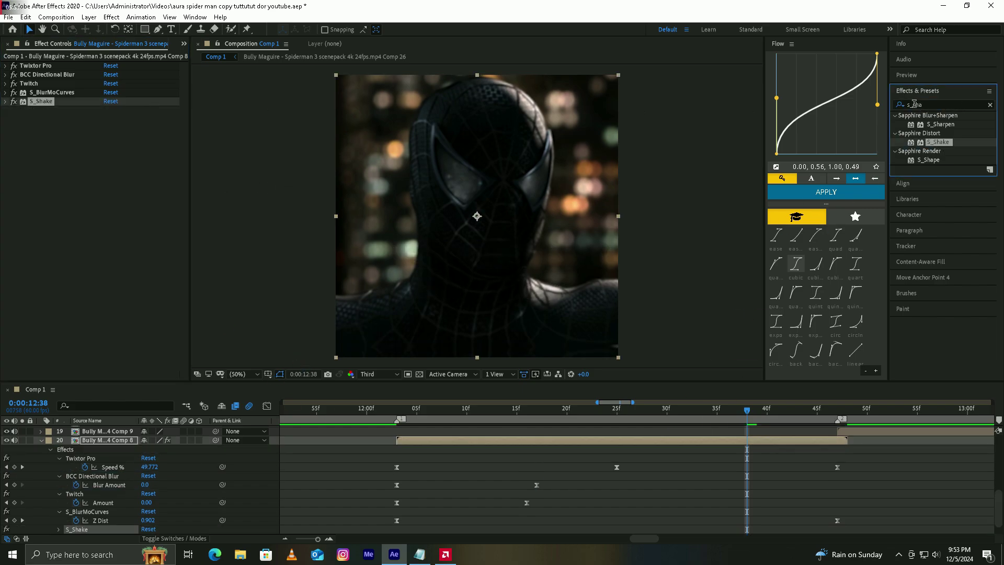
double_click(925, 104)
type("f")
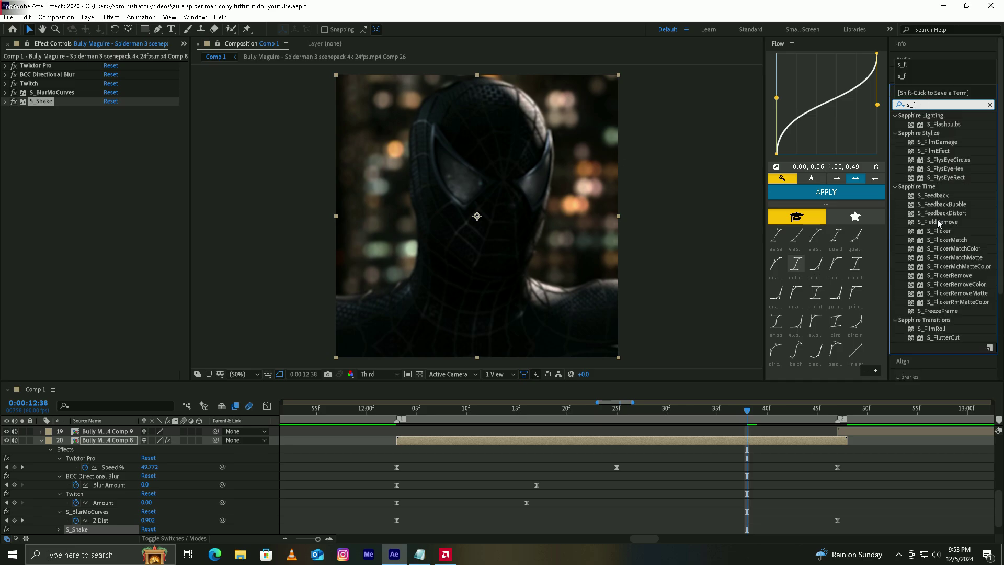
left_click(944, 232)
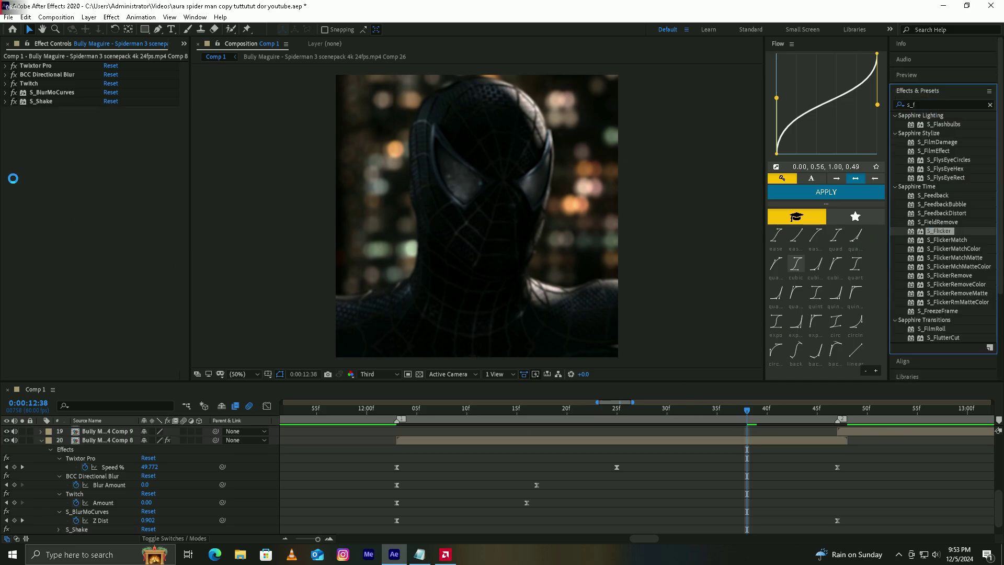
left_click_drag(799, 316, 14, 130)
left_click(6, 110)
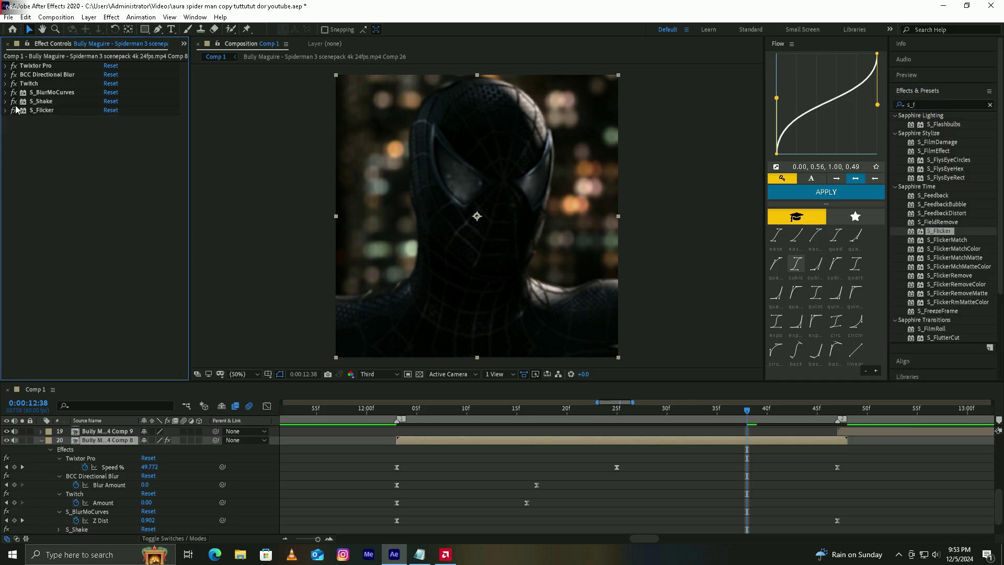
left_click(40, 102)
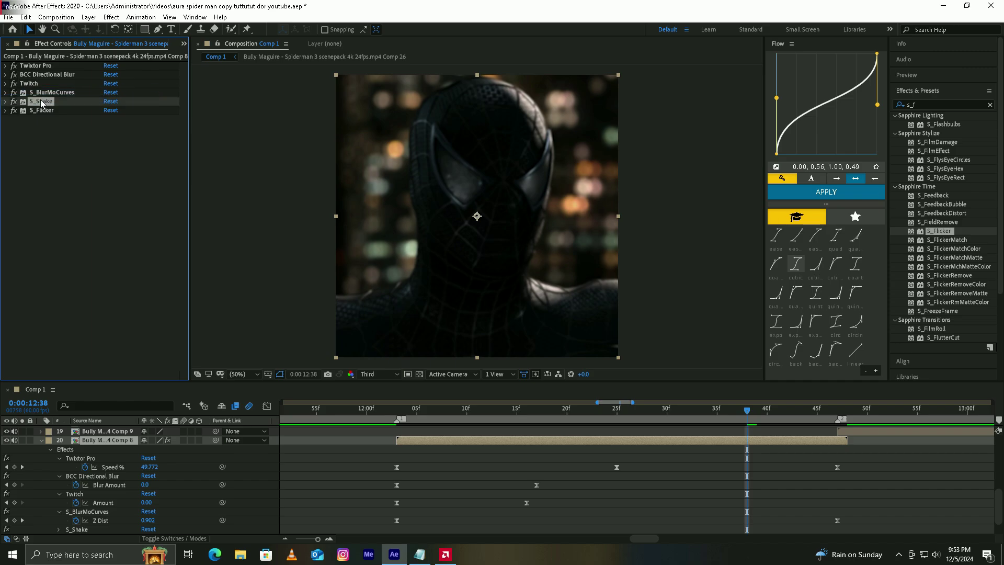
mouse_move(37, 107)
left_mouse_down()
mouse_move(43, 100)
mouse_move(31, 106)
left_mouse_up()
- Set S_Shake's Amplitude to 0.150 and Frequency to 4.00
left_click(44, 128)
left_click(5, 92)
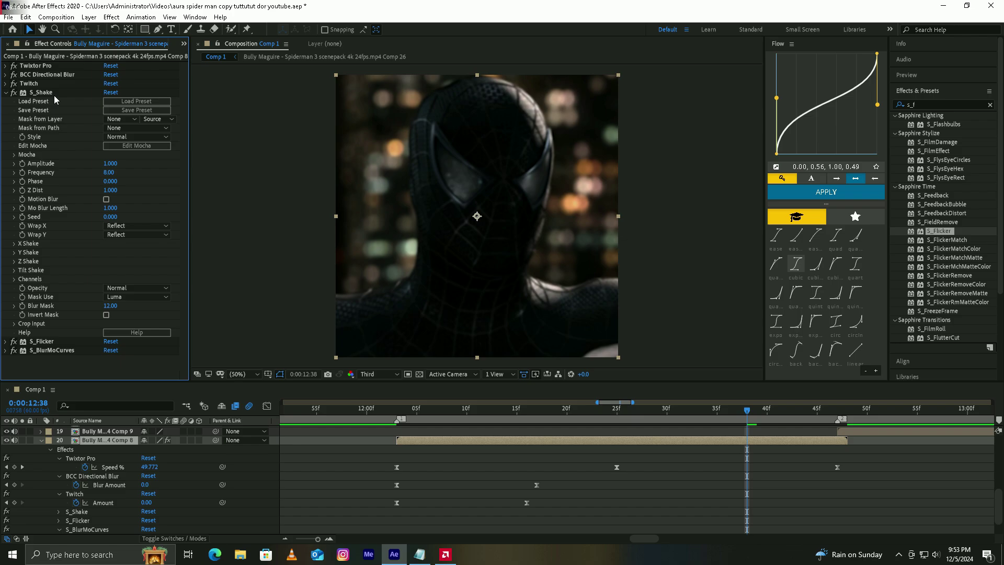
left_click(113, 163)
type("0.150")
key("Return")
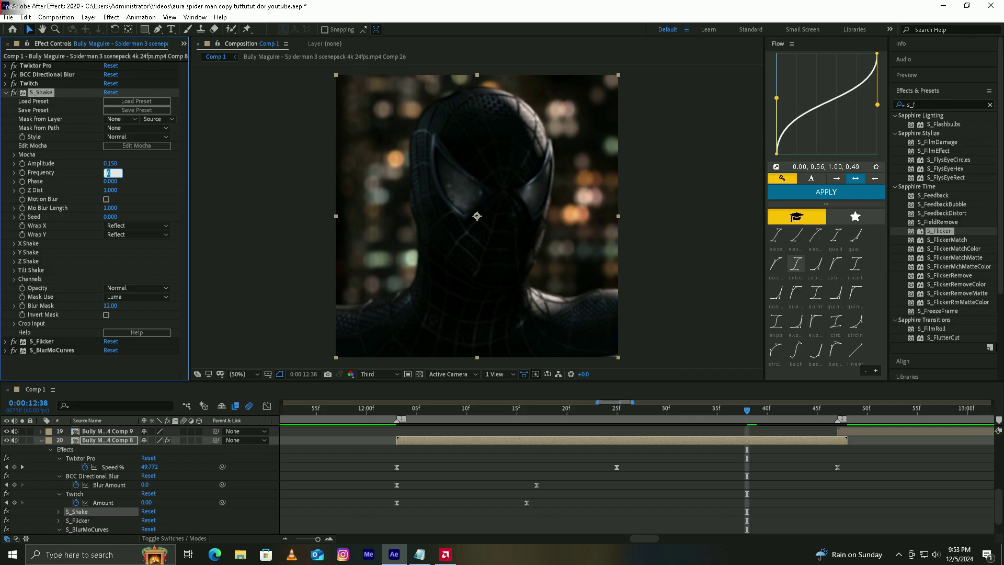
type("4")
key("Return")
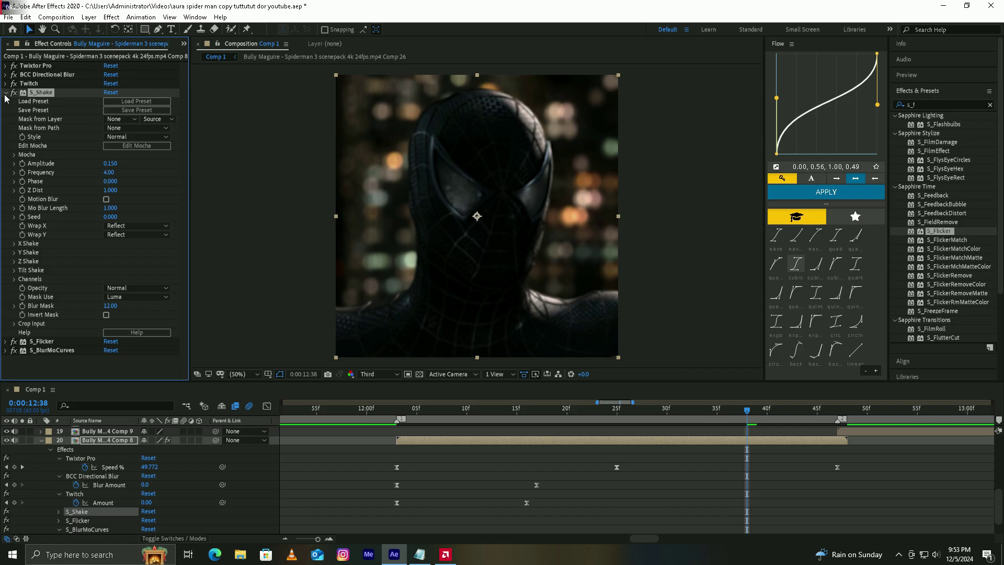
- Set S_Shake's Tilt Rand Amp to 7.00
left_click(6, 93)
left_click(6, 93)
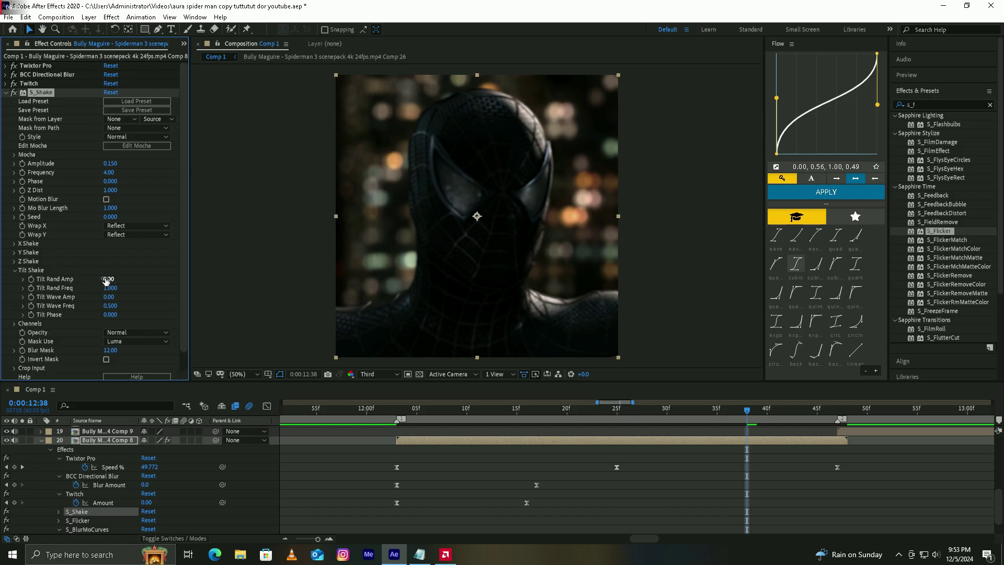
left_click(110, 279)
type("7")
key("Return")
- On layer 20's S_Flicker, raise Amplitude to 0.1500 and enter Rand Freq 5.00
left_click(5, 92)
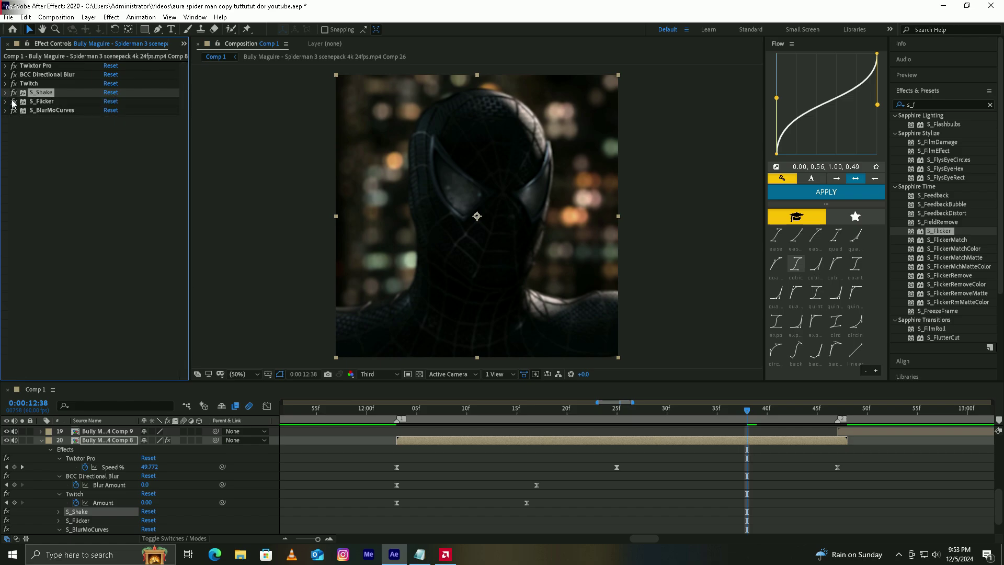
left_click(6, 102)
left_click_drag(111, 130, 105, 134)
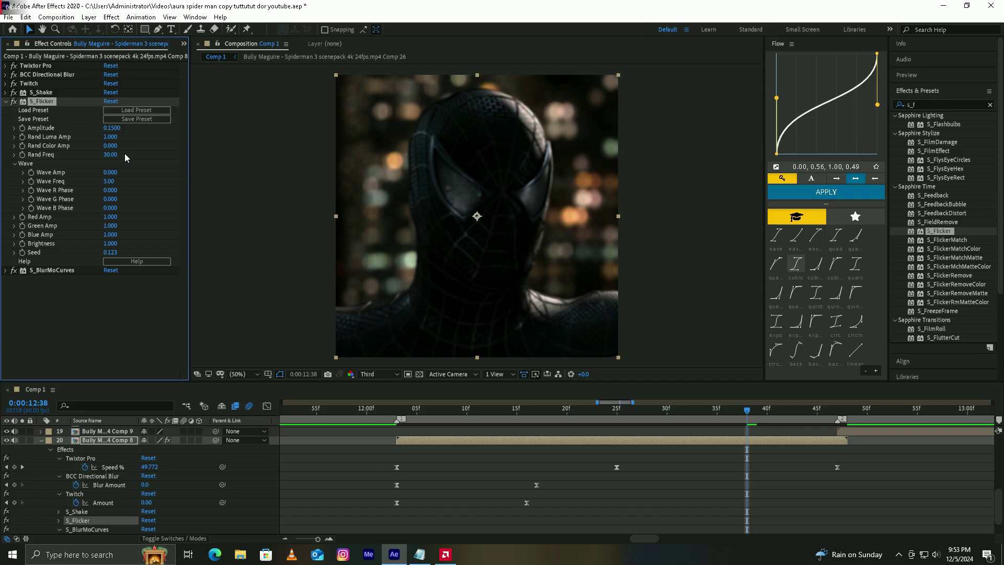
left_click(110, 155)
left_click(124, 336)
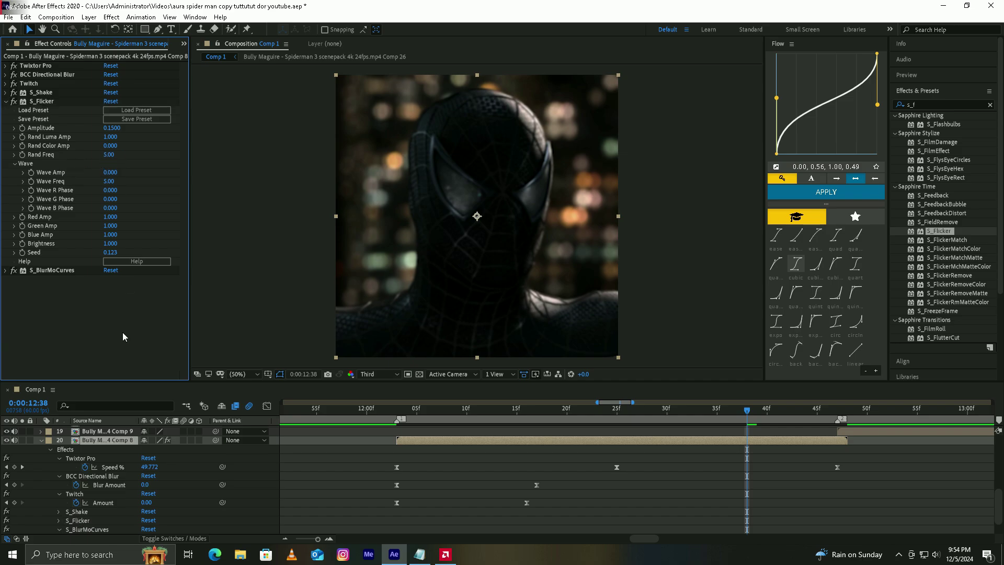
left_click(5, 102)
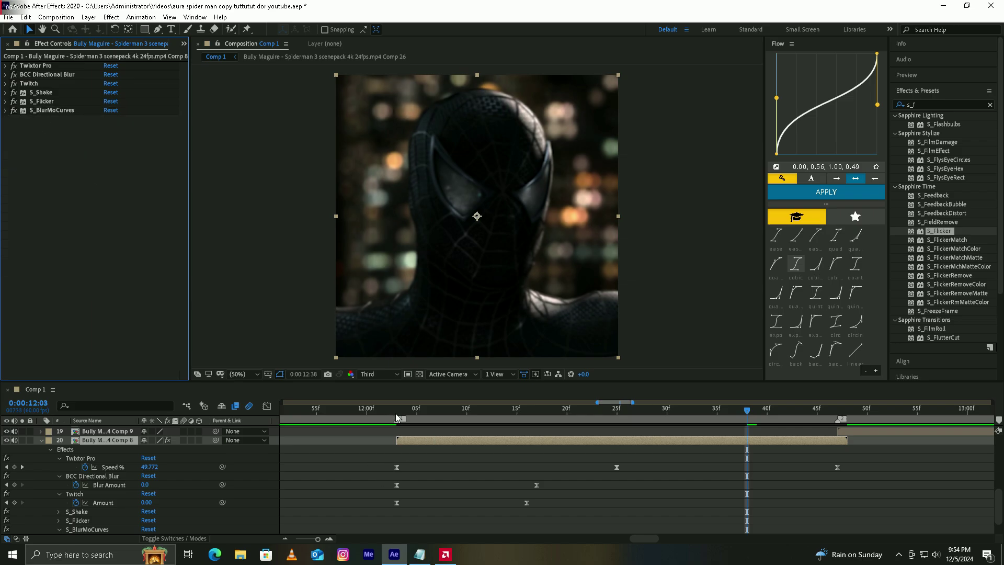
left_click(285, 539)
left_click(285, 538)
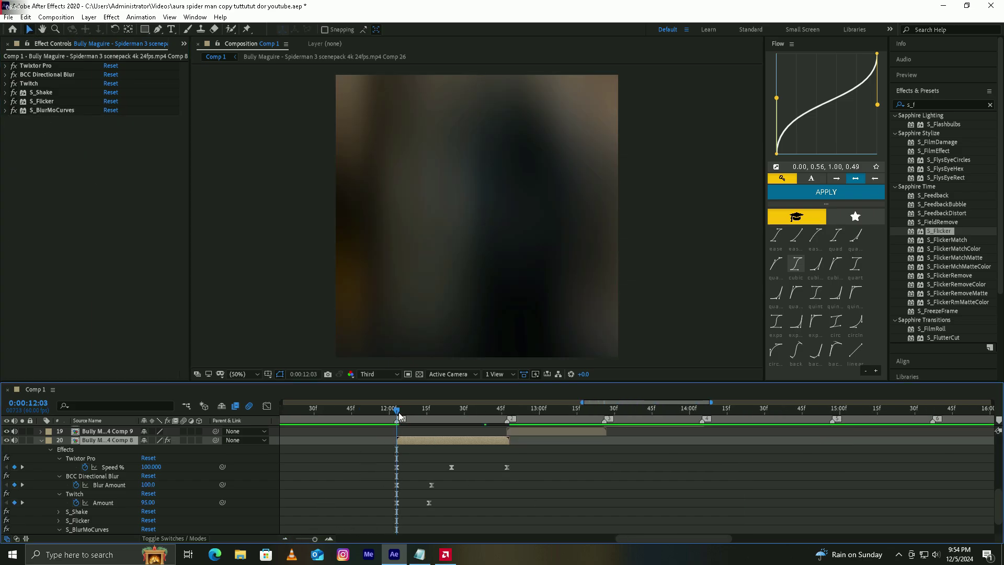
key("space")
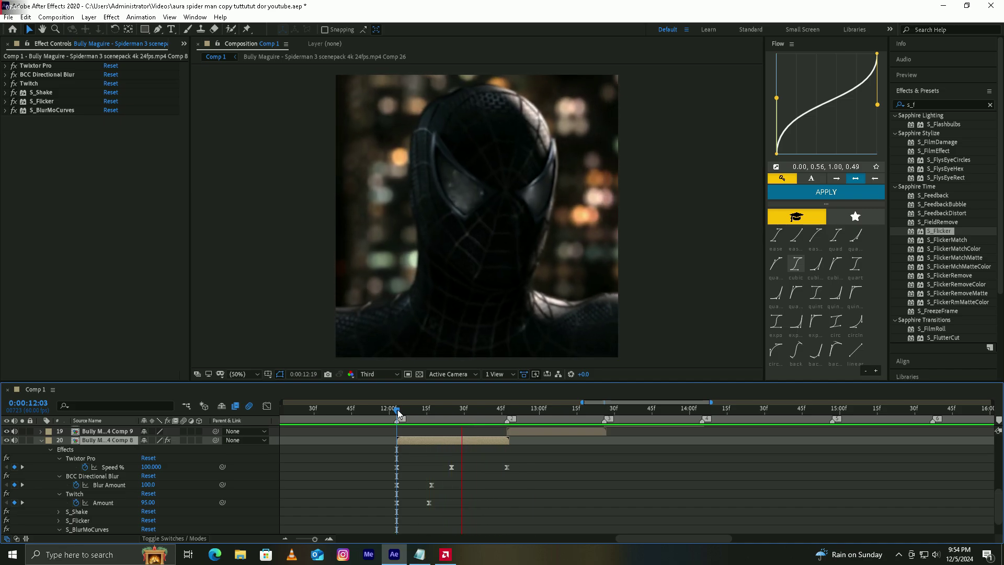
left_click(486, 411)
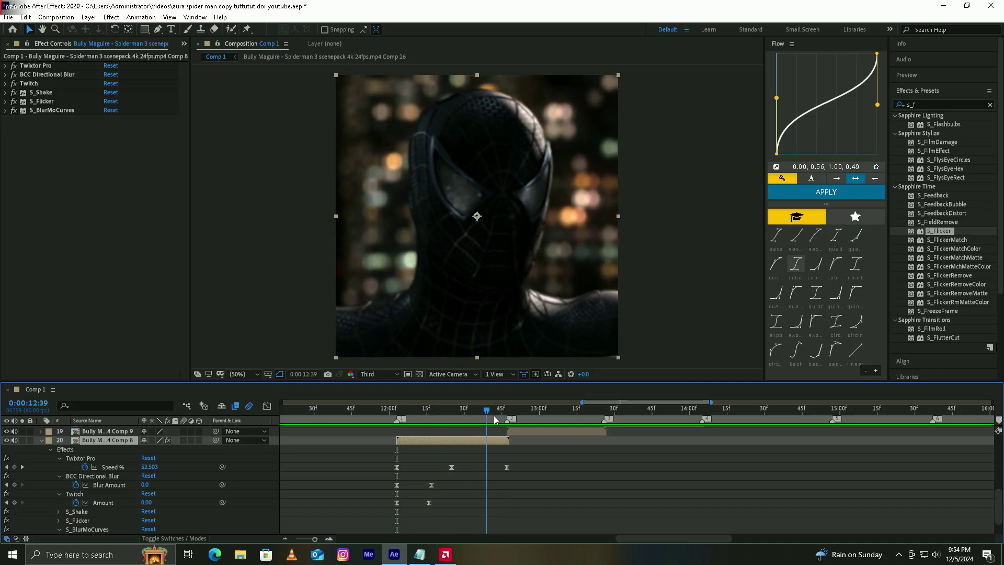
left_click(516, 416)
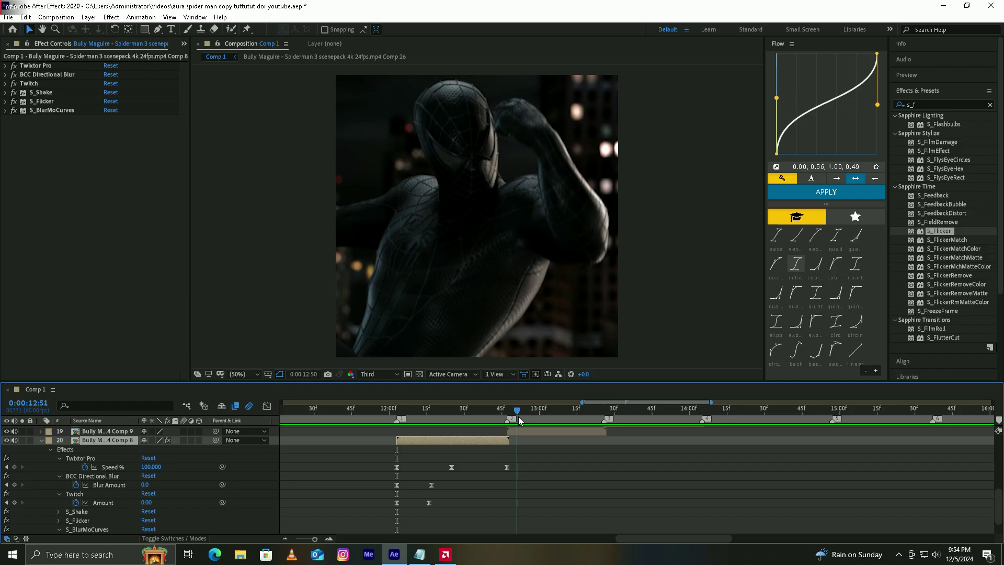
left_click(46, 103)
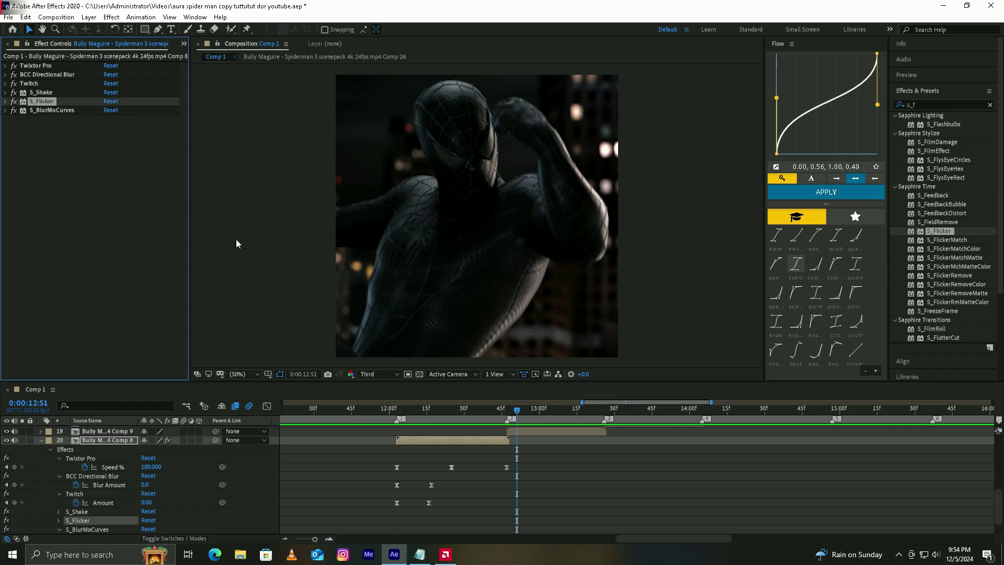
left_click(397, 411)
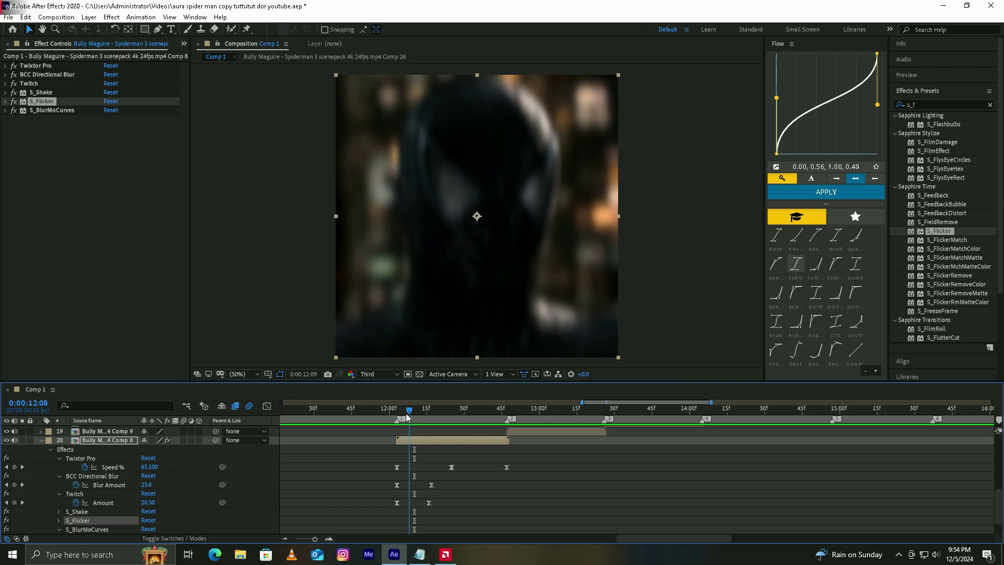
left_click_drag(397, 414, 429, 413)
left_click(42, 112)
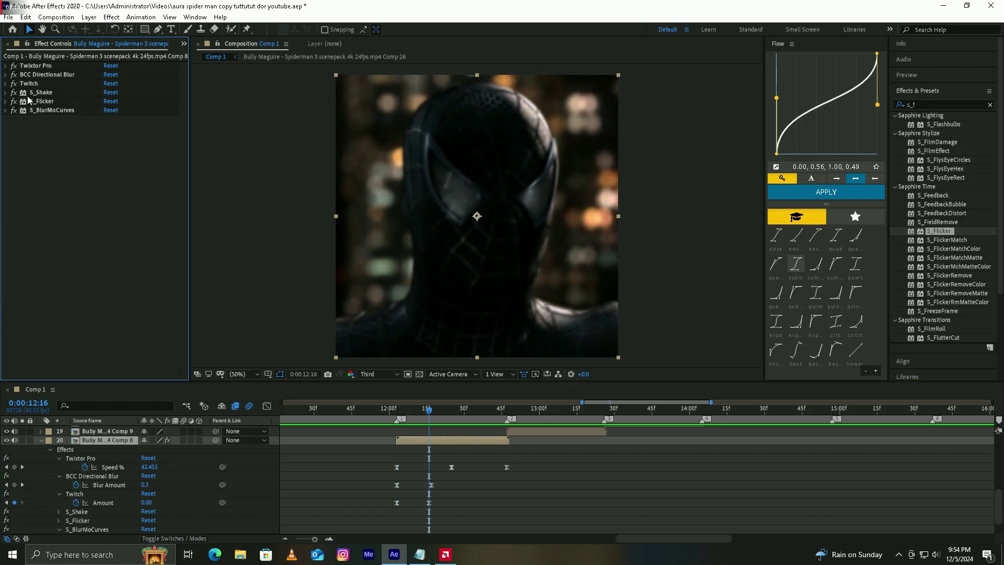
- Copy all six effects from layer 20's Comp 8 clip
left_click(39, 130)
left_click(47, 74)
key("ctrl+a")
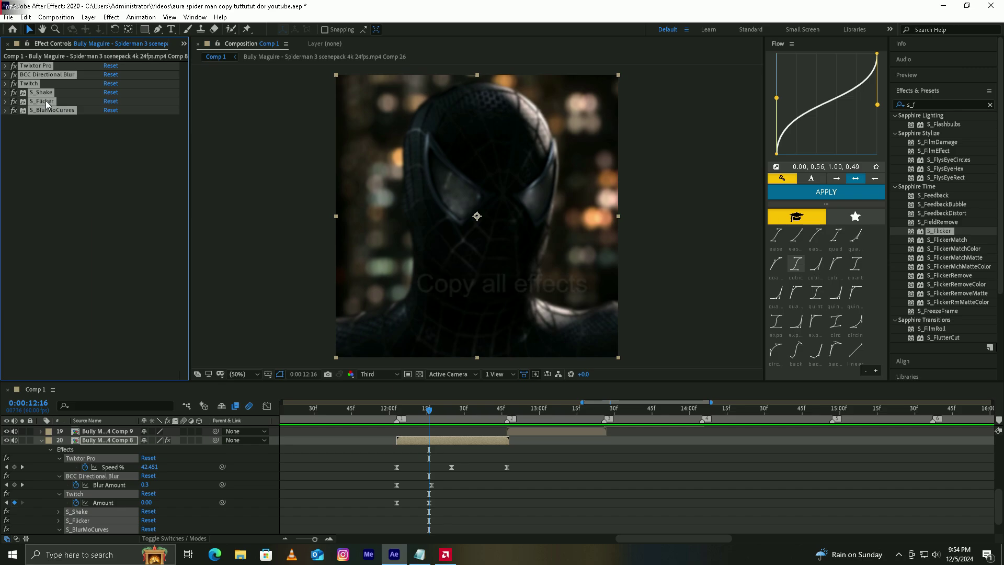
right_click(32, 109)
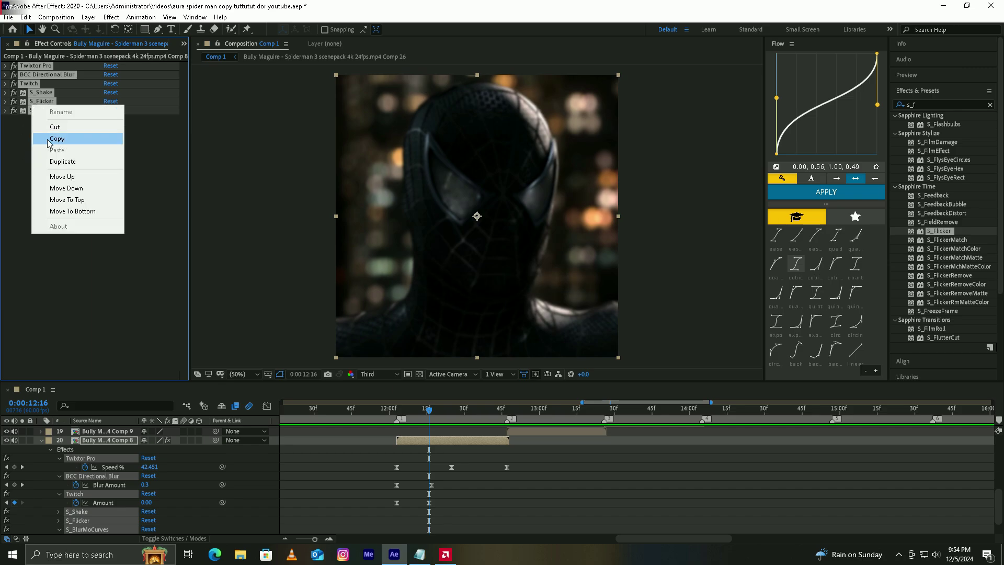
left_click(49, 142)
- Paste the copied effects with keyframes onto layer 19's Comp 9 clip
left_click(504, 413)
left_click_drag(505, 416, 507, 413)
left_click(107, 431)
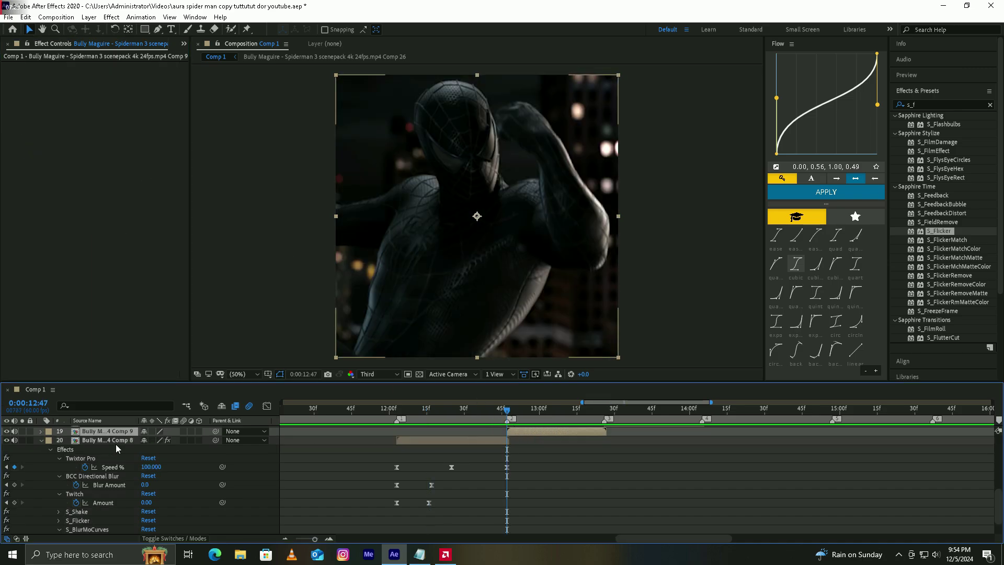
left_click(41, 441)
left_click_drag(669, 539, 680, 539)
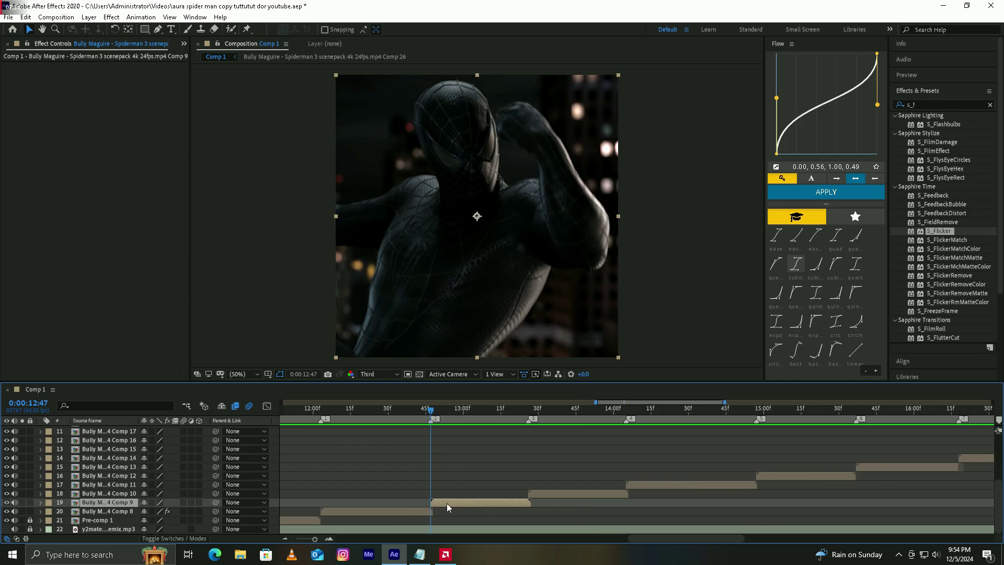
key("ctrl+v")
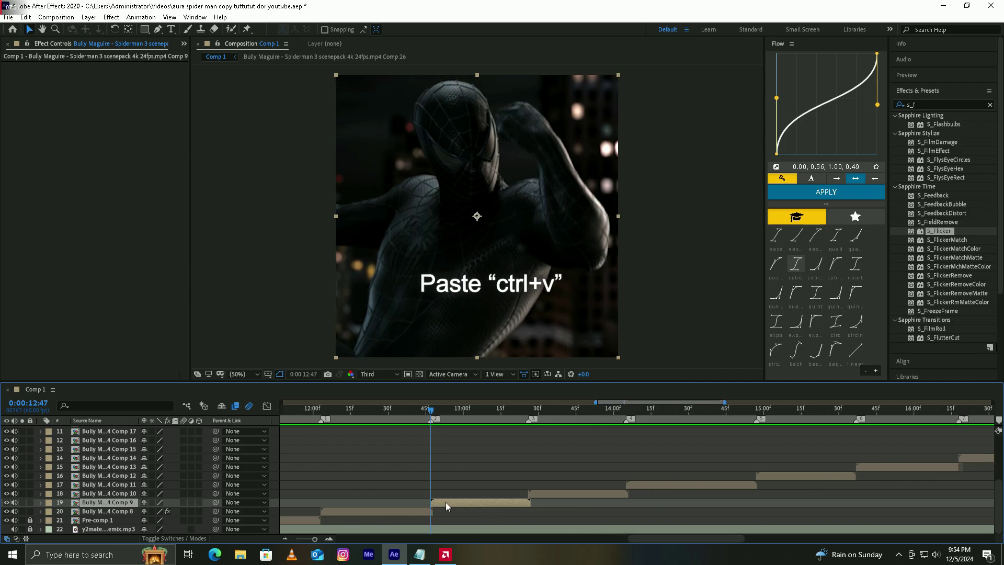
key("ctrl+v")
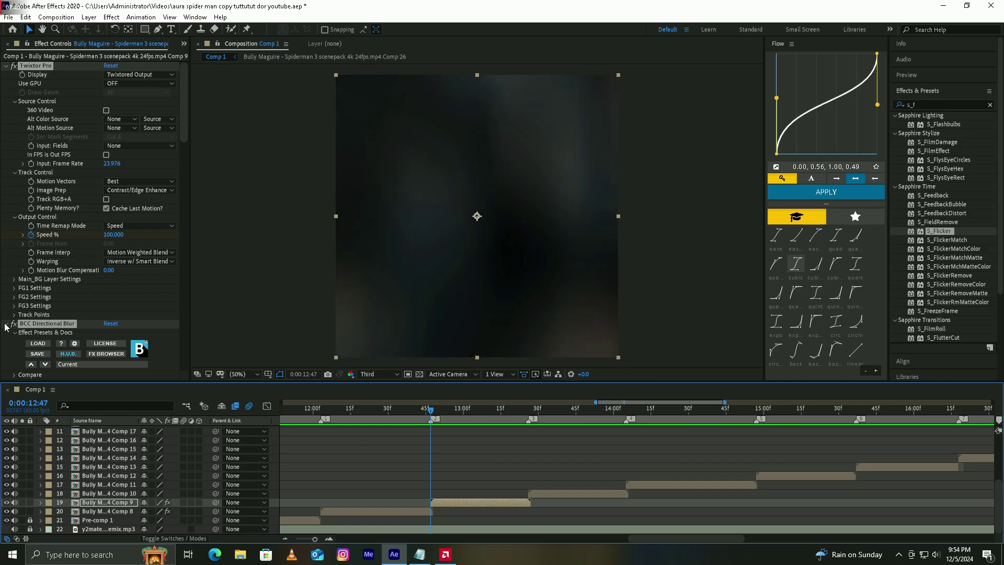
left_click(6, 323, "ctrl")
left_click(435, 503)
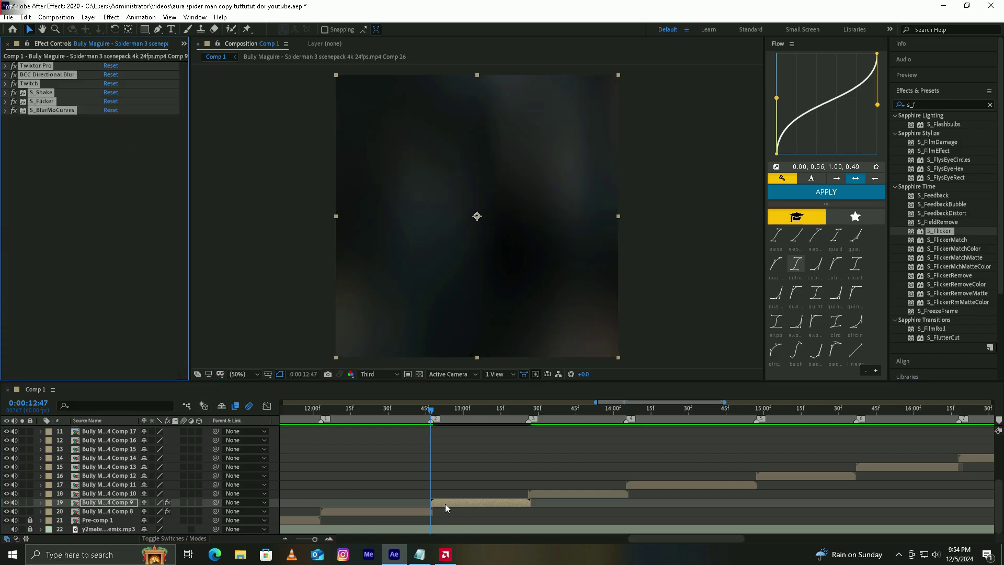
- Alt-drag layer 19's pasted keyframes so they scale to end at the Comp 9 clip's end
key("u")
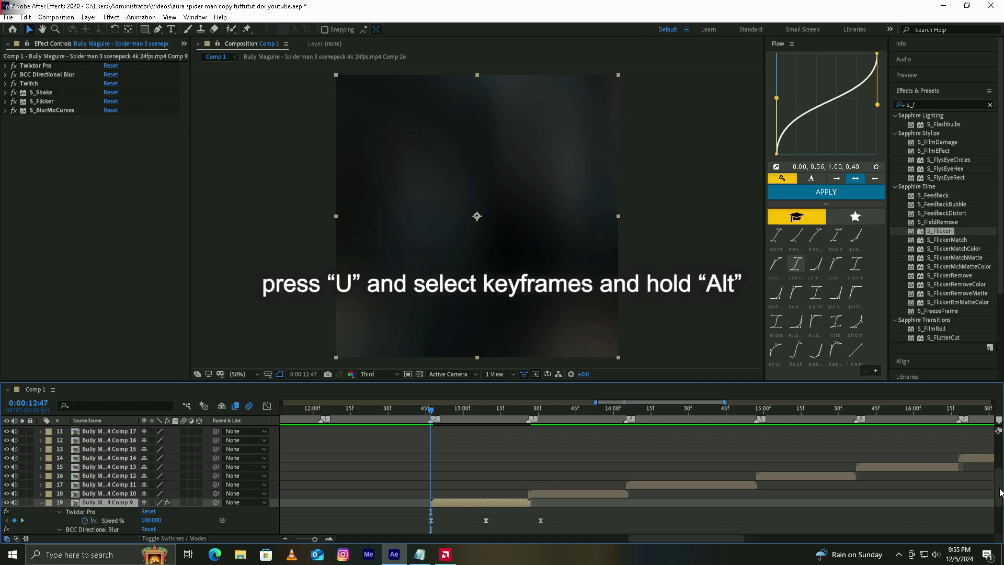
scroll(638, 524, "down", 3)
mouse_move(412, 456)
left_mouse_down()
mouse_move(584, 469)
mouse_move(597, 513)
left_mouse_up()
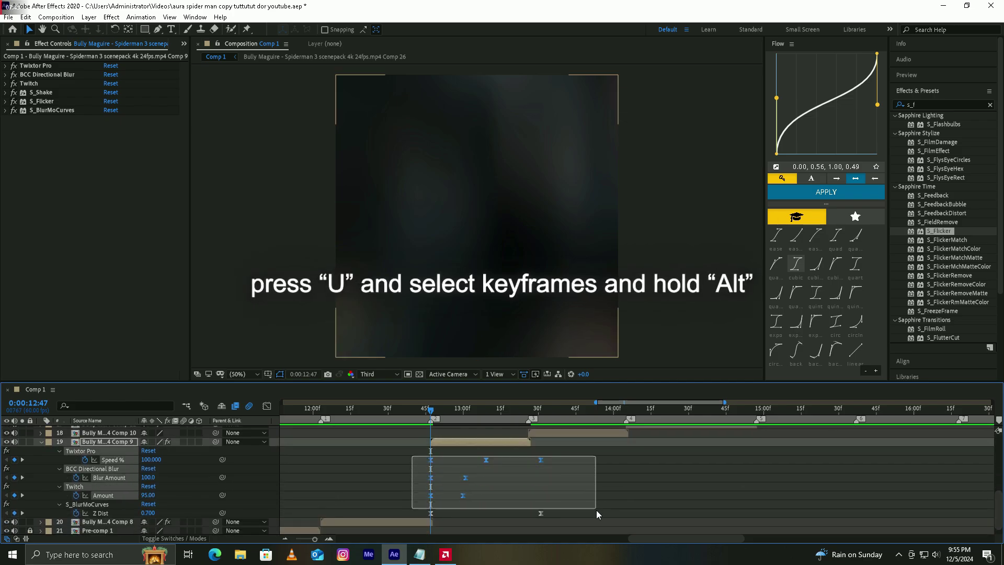
left_click(529, 409)
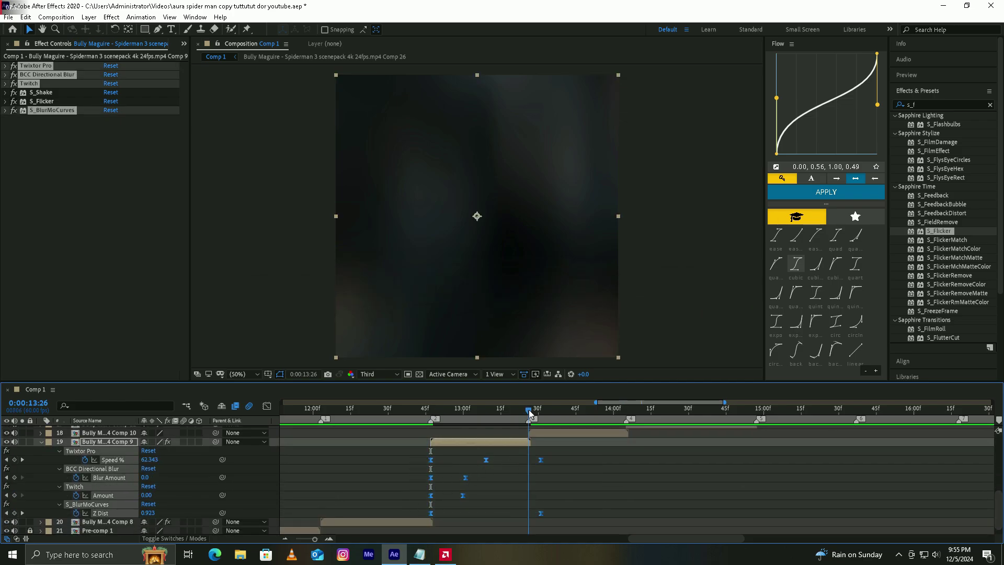
left_click(330, 539)
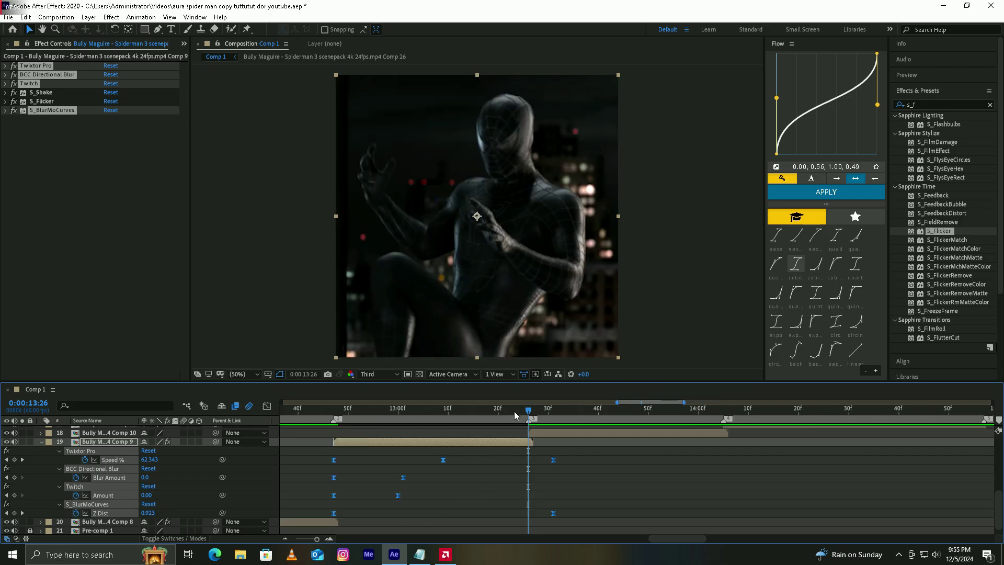
left_click_drag(553, 461, 528, 461)
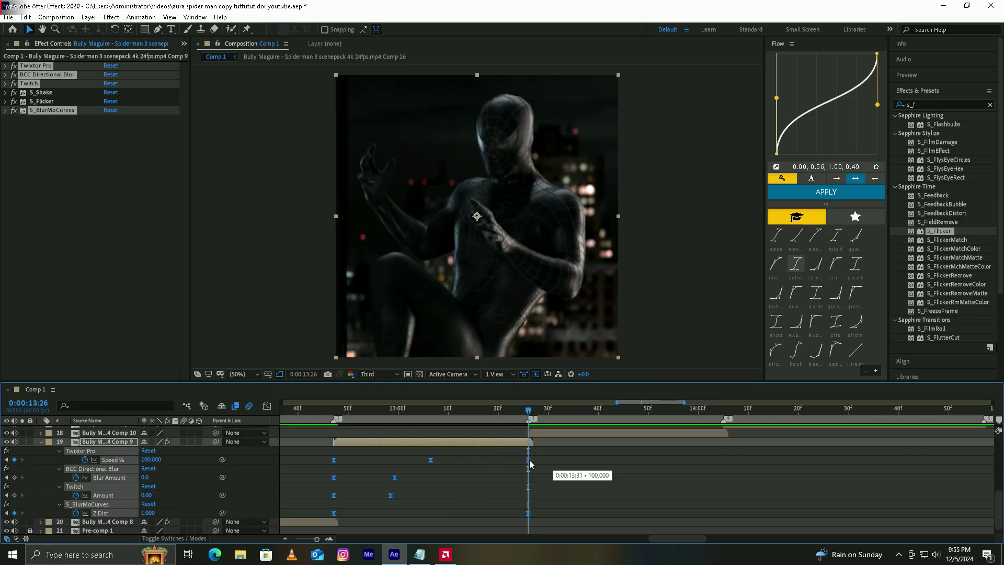
left_click(553, 464)
scroll(546, 455, "up", 1)
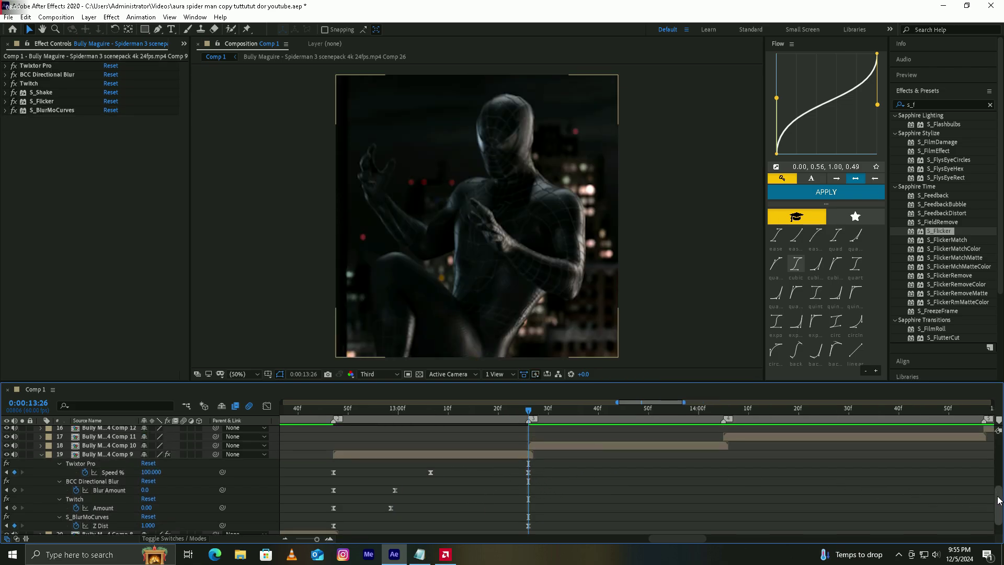
left_click(544, 446)
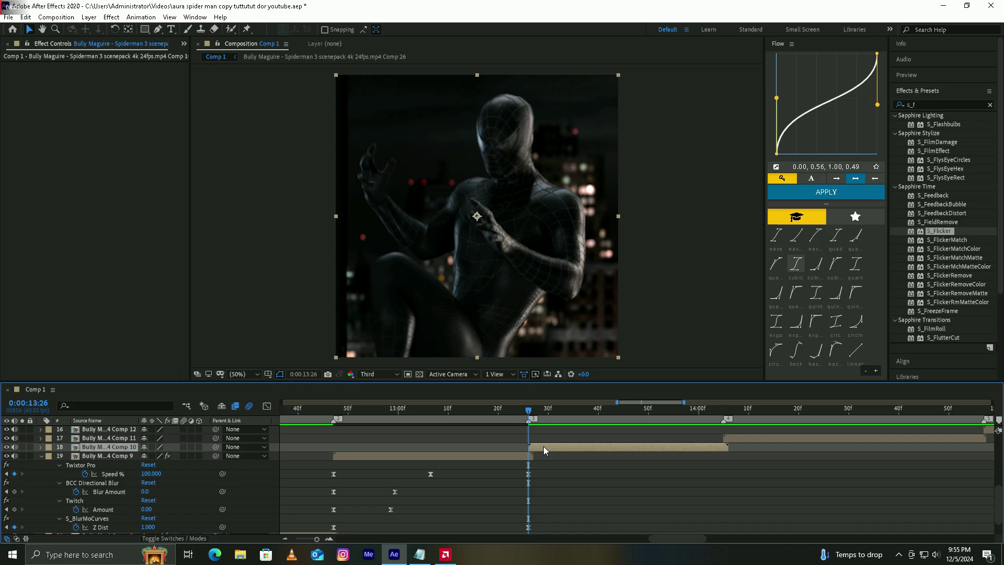
- Paste the effects onto layer 18's Comp 10 clip and scale its keyframes to its out point
left_click(40, 455)
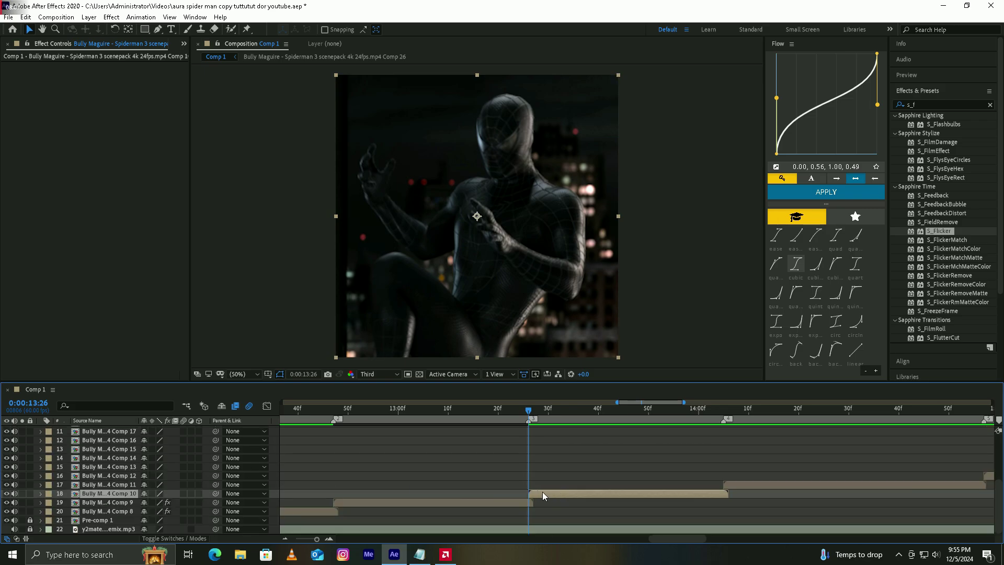
key("ctrl+v")
key("u")
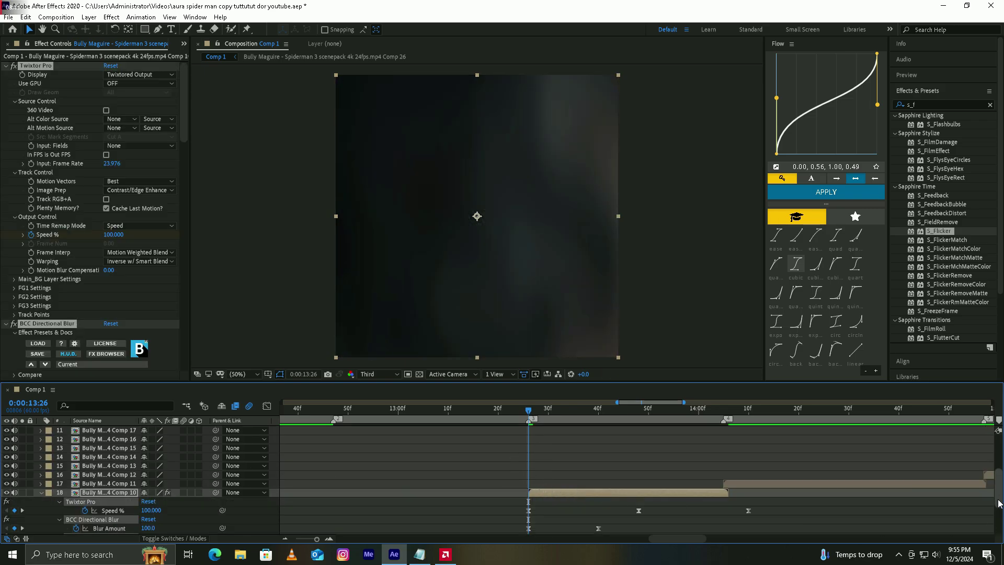
left_click_drag(498, 453, 783, 494)
key("o")
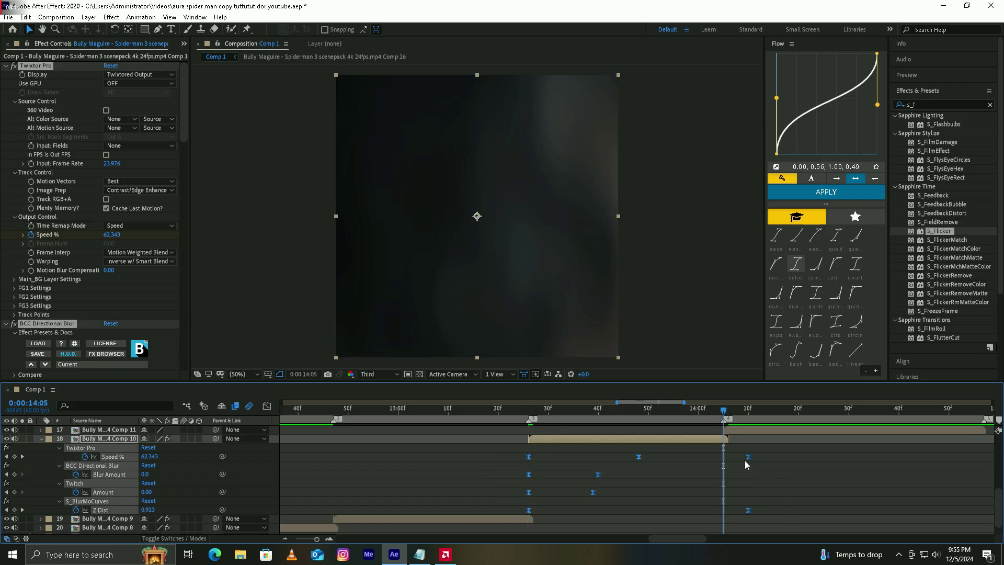
left_click_drag(748, 457, 723, 456, "alt")
- Scrub back to 12:00 to review the speed ramp
left_click_drag(535, 414, 669, 416)
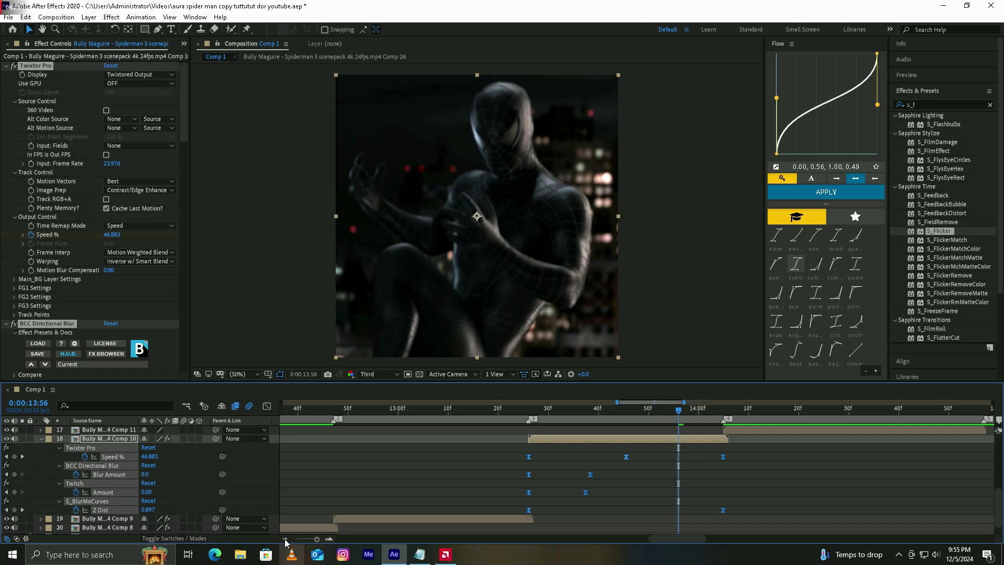
scroll(678, 420, "down", 2)
left_click_drag(673, 411, 388, 411)
- Preview the edited clips and inspect S_Shake at 12:57 in the Comp 9 clip
key("space")
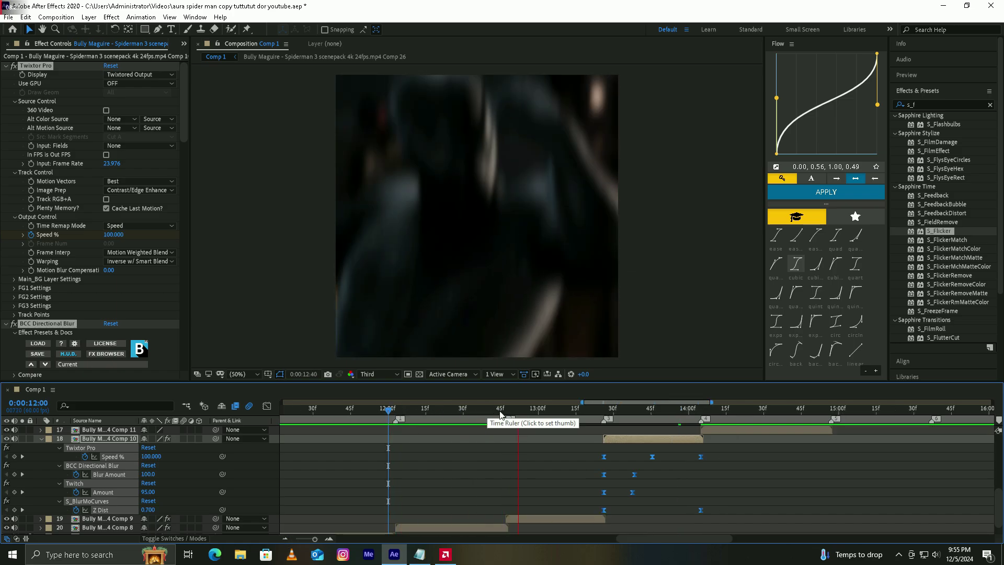
key("space")
left_click(531, 413)
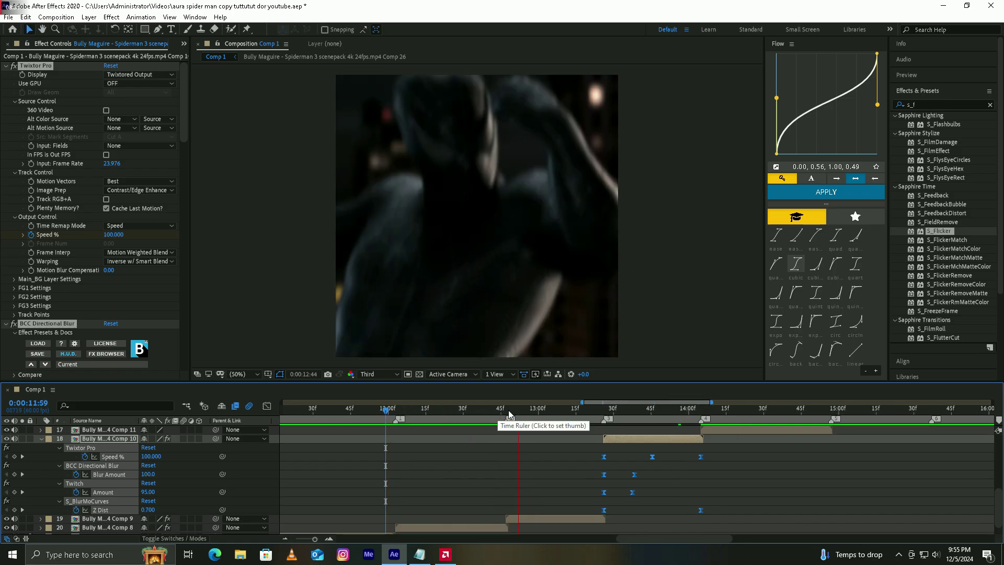
left_click(87, 145)
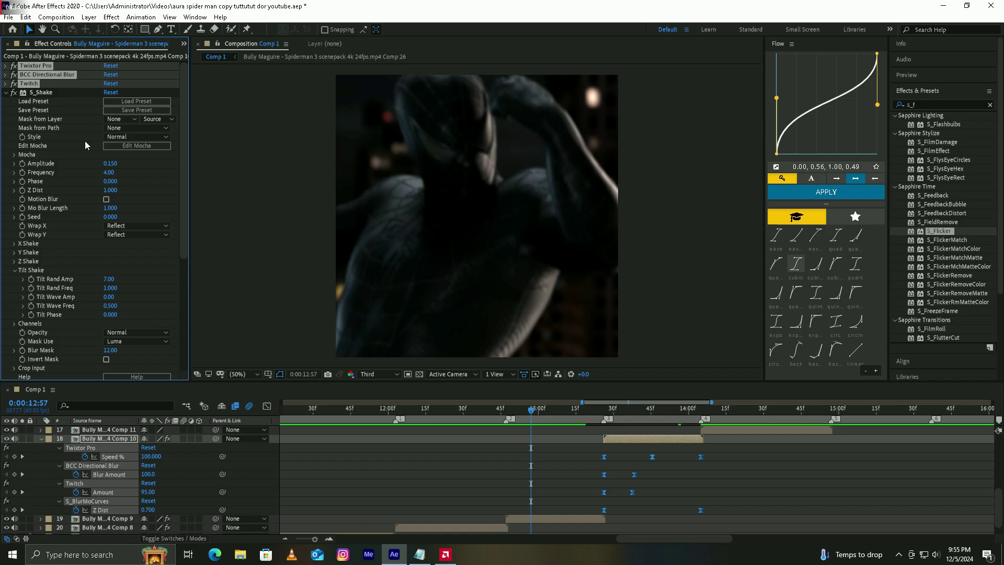
left_click(7, 93)
- Select BCC Directional Blur on layer 19's Comp 9 clip for removal
key("ctrl+Down")
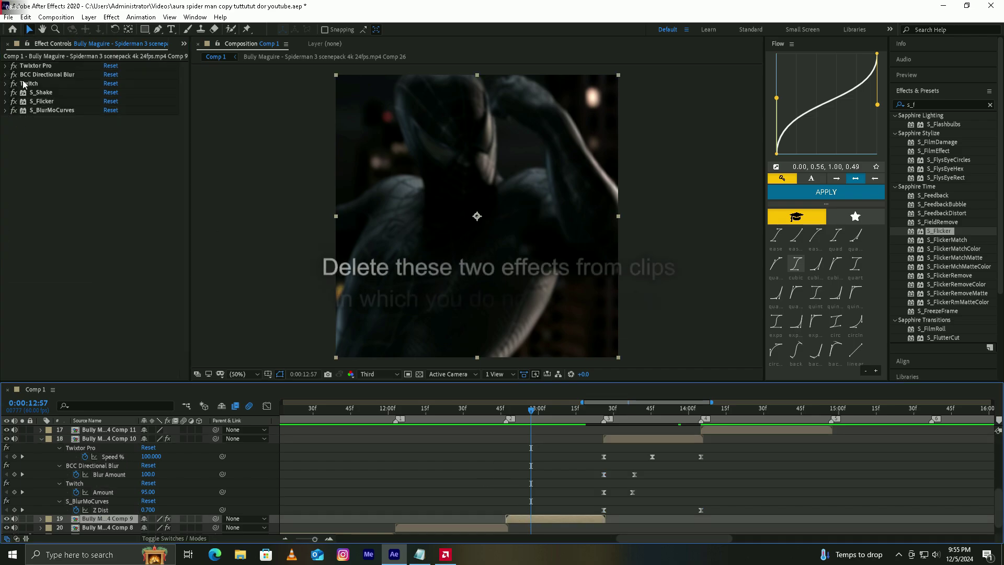
left_click(19, 76)
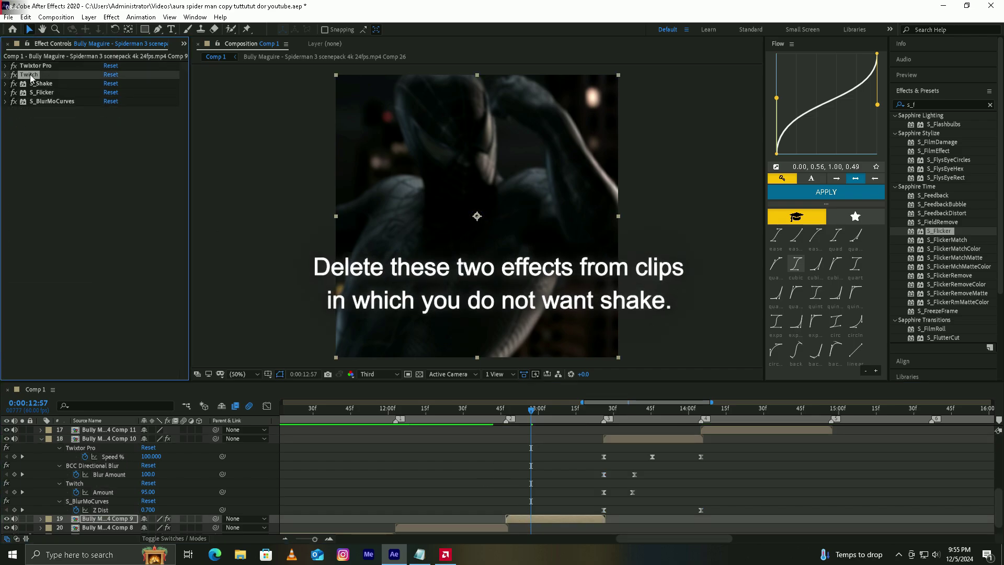
left_click(478, 410)
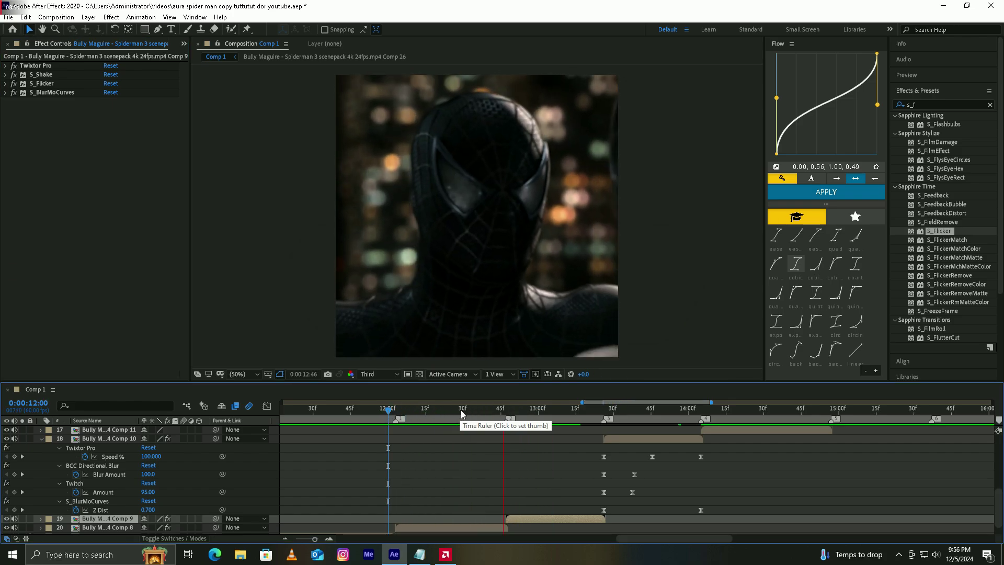
- Delete BCC Directional Blur and Twitch from layer 18, leaving four effects
left_click(617, 439)
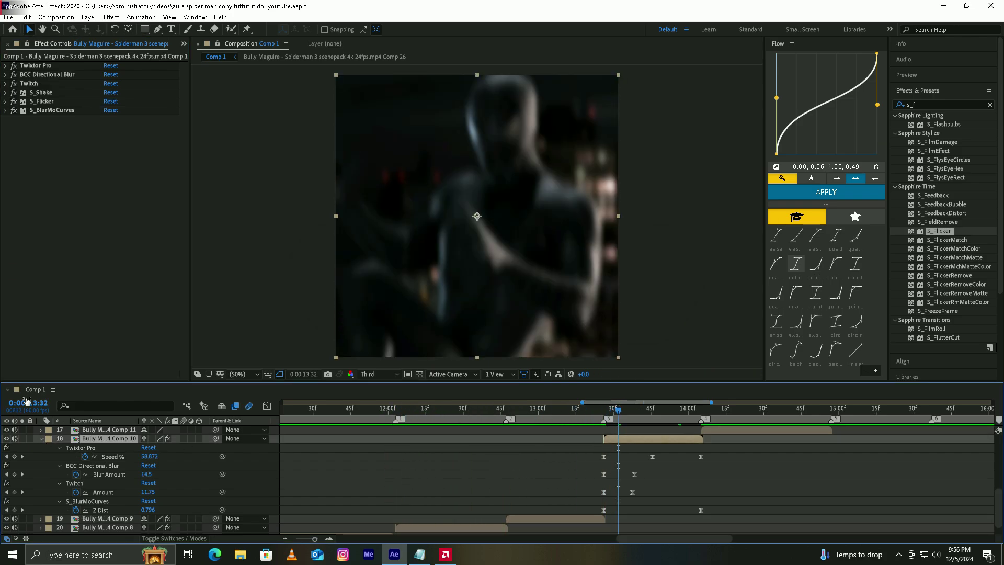
key("Delete")
left_click(38, 76)
key("Delete")
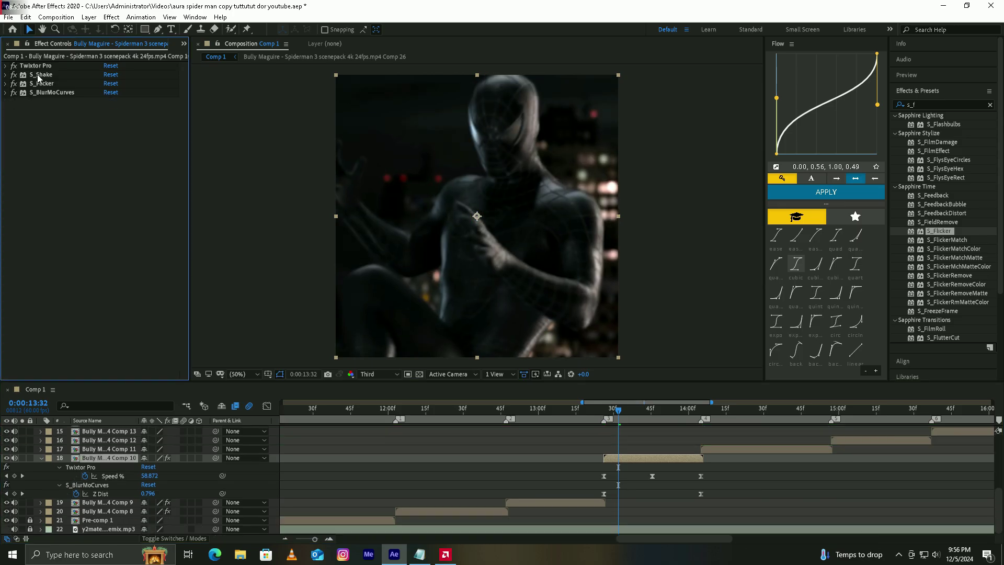